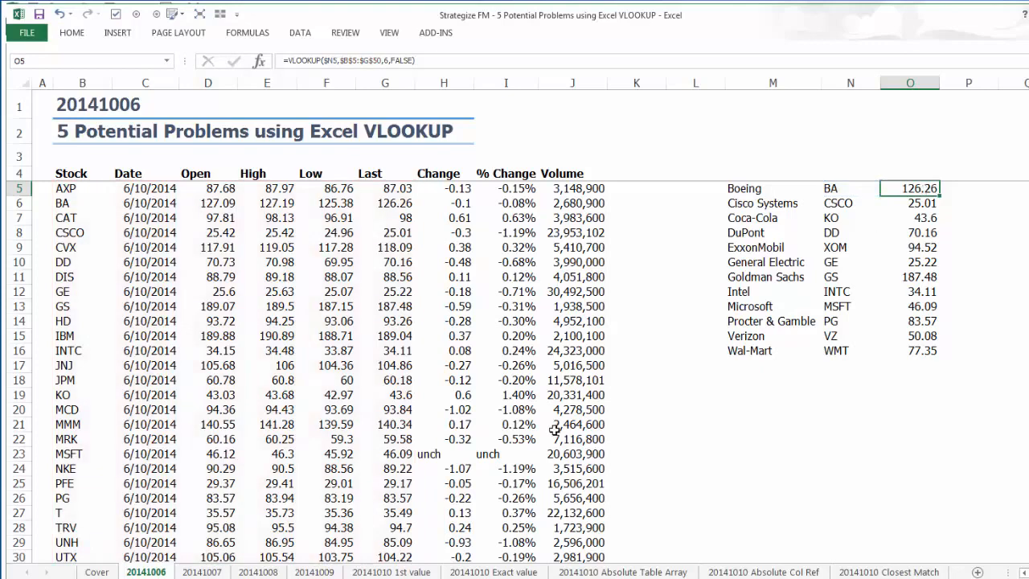
Copy the company lookup table M5:O16 from the 20141009 sheet to cell M5 of the 20141010 1st value sheet.
{"action": "left_click", "coordinate": [218, 572]}
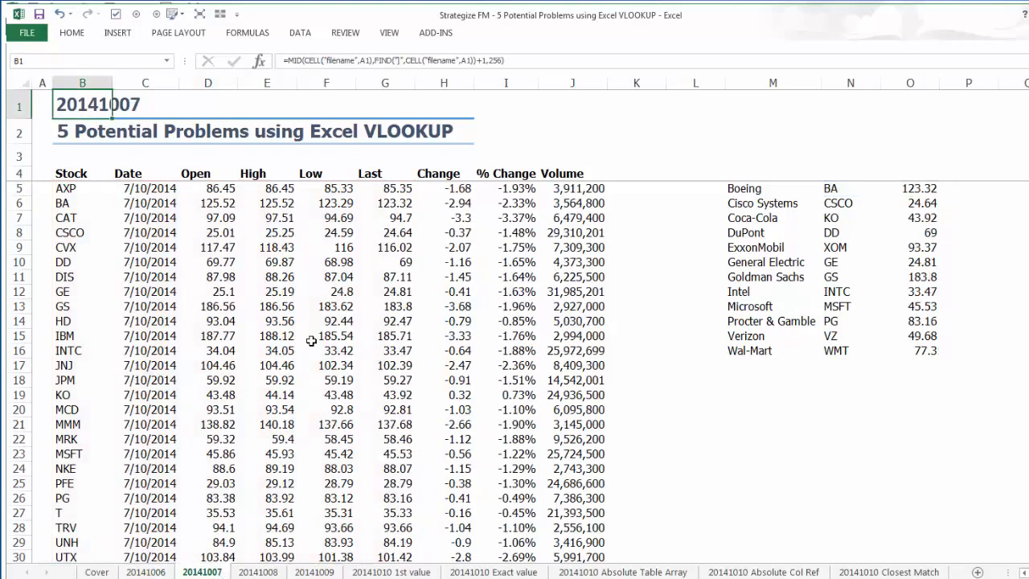
{"action": "left_click", "coordinate": [258, 572]}
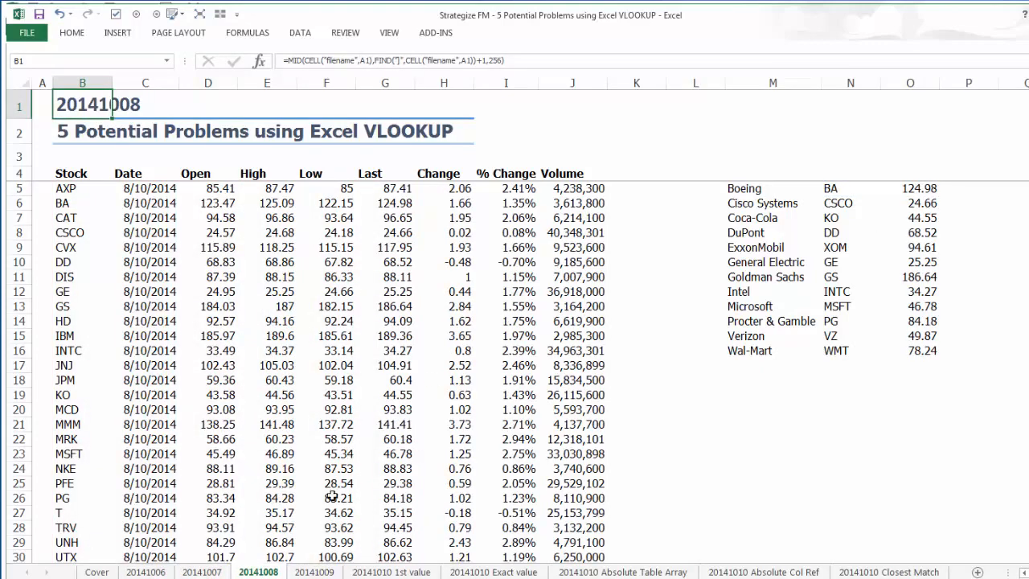
{"action": "left_click", "coordinate": [315, 571]}
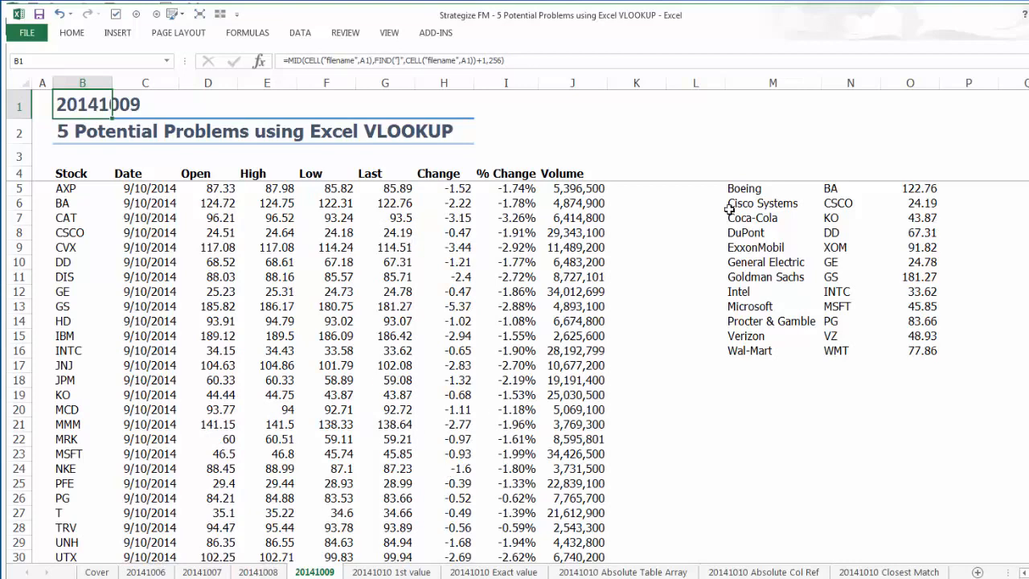
{"action": "left_click_drag", "start_coordinate": [748, 189], "coordinate": [910, 344]}
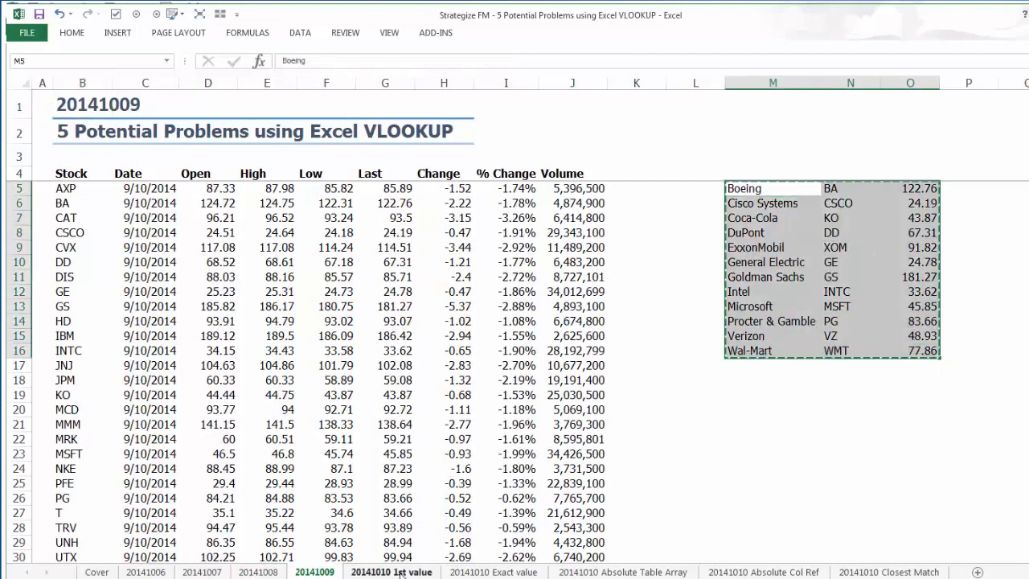
{"action": "left_click", "coordinate": [392, 571]}
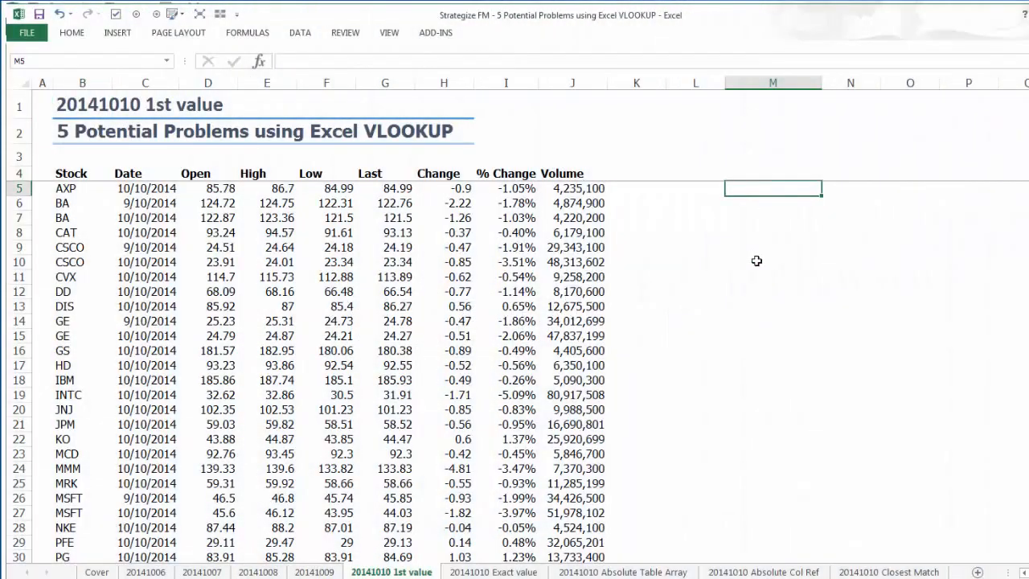
{"action": "type", "text": "Boeing\tBA\t122.76 Cisco Systems\tCSCO\t24.19 Coca-Cola\tKO\t44.47 DuPont\tDD\t66.54 ExxonMobil\tXOM\t91.6 General Electric\tGE\t24.78 Goldman Sachs\tGS\t180.38 Intel\tINTC\t31.91 Microsoft\tMSFT\t45.85 Procter & Gamble\tPG\t84.69 Verizon\tVZ\t48.93 Wal-Mart\tWMT\t78.29"}
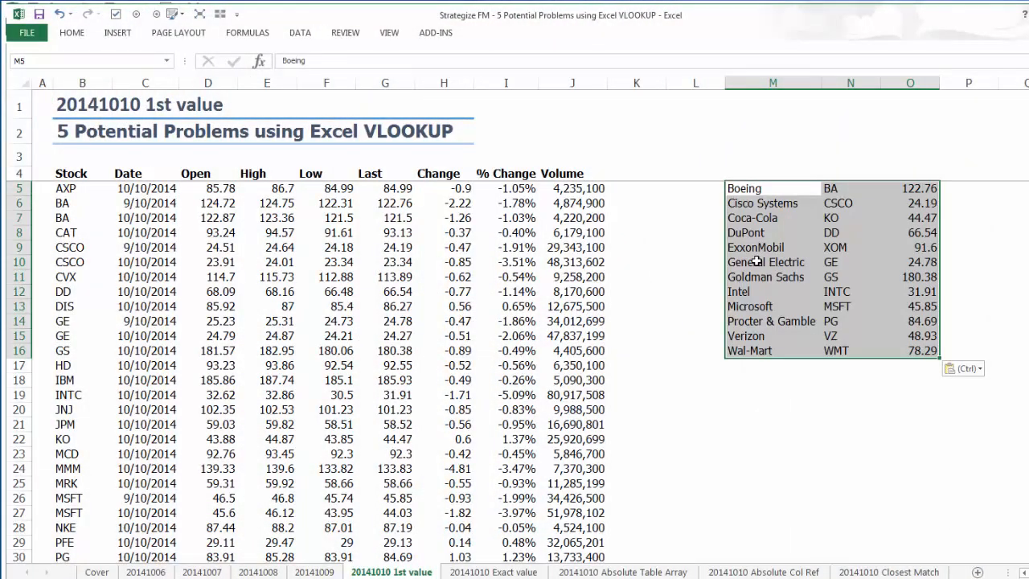
Inspect the VLOOKUP formula in O5 and compare it with the Last price of the first BA row.
{"action": "left_click", "coordinate": [915, 188]}
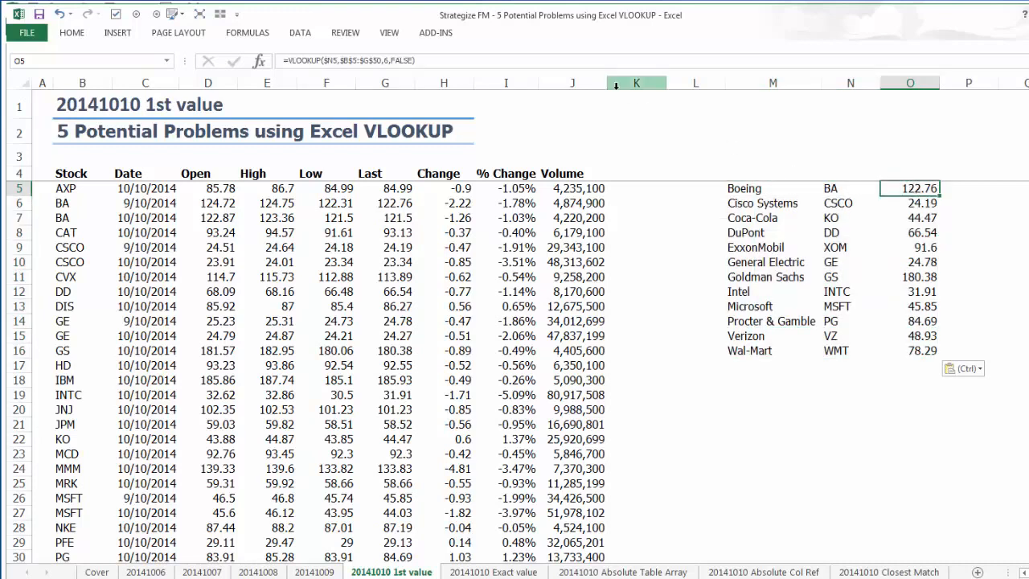
{"action": "left_click", "coordinate": [587, 62]}
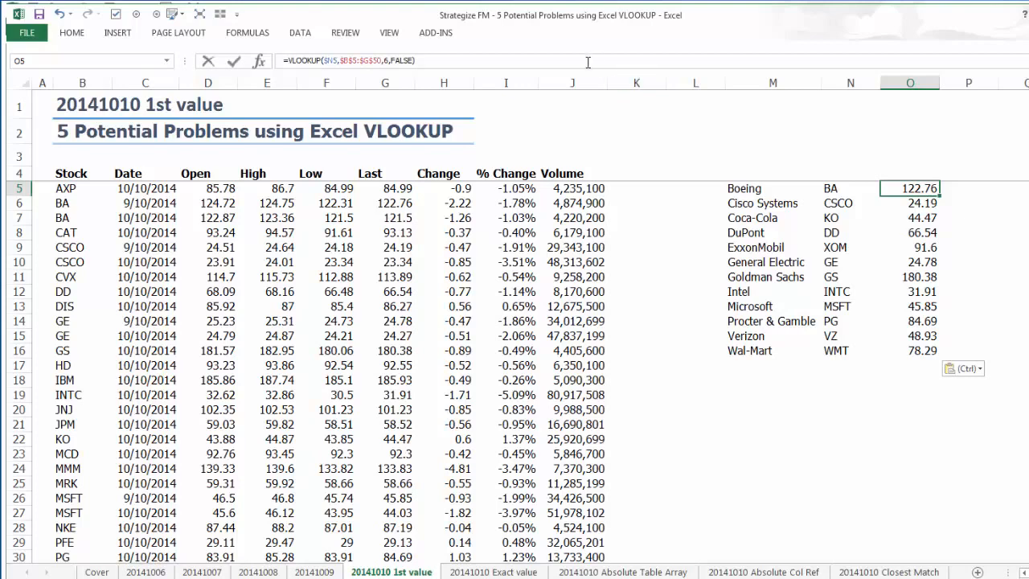
{"action": "key", "text": "Escape"}
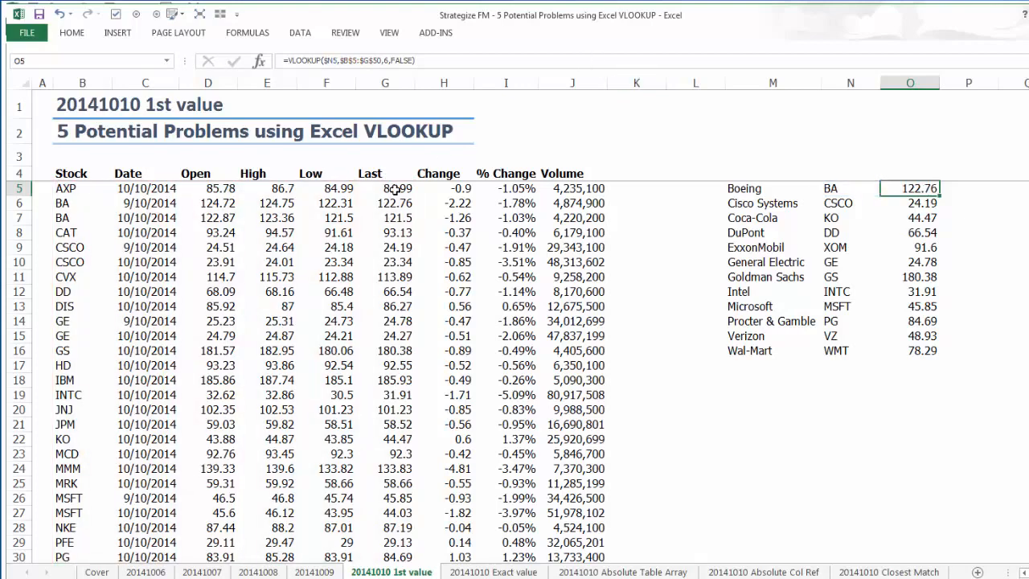
{"action": "left_click", "coordinate": [385, 203]}
Create a conditional formatting rule for M5:O16 that uses a formula to determine which cells to format.
{"action": "left_click_drag", "start_coordinate": [743, 189], "coordinate": [925, 351]}
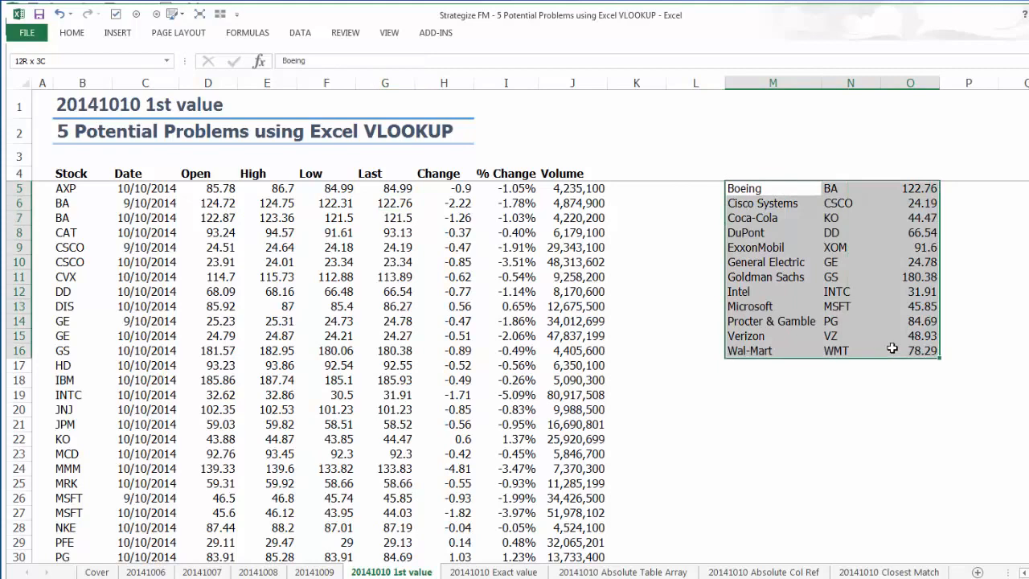
{"action": "left_click", "coordinate": [73, 33]}
{"action": "left_click", "coordinate": [586, 86]}
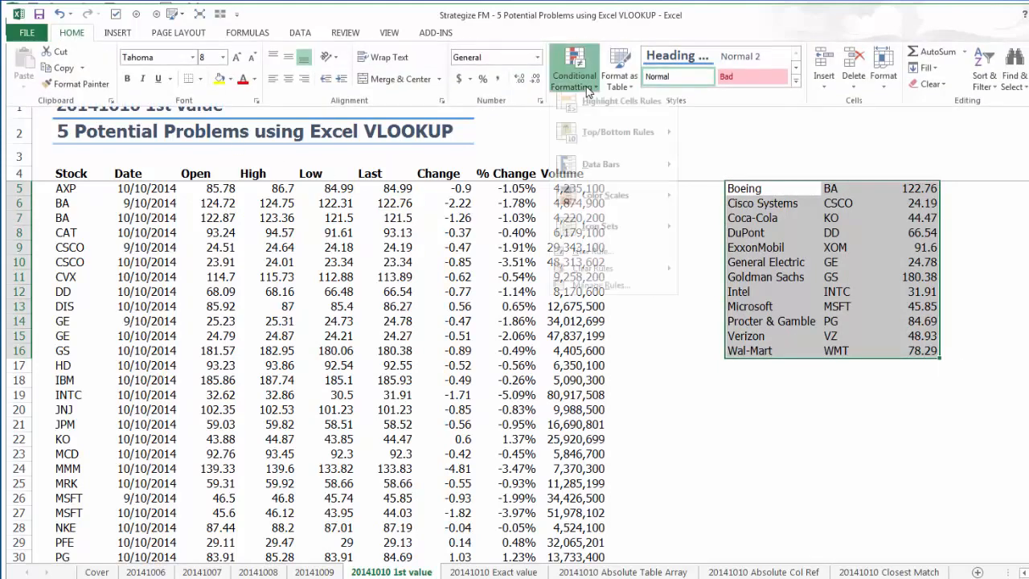
{"action": "left_click", "coordinate": [598, 263]}
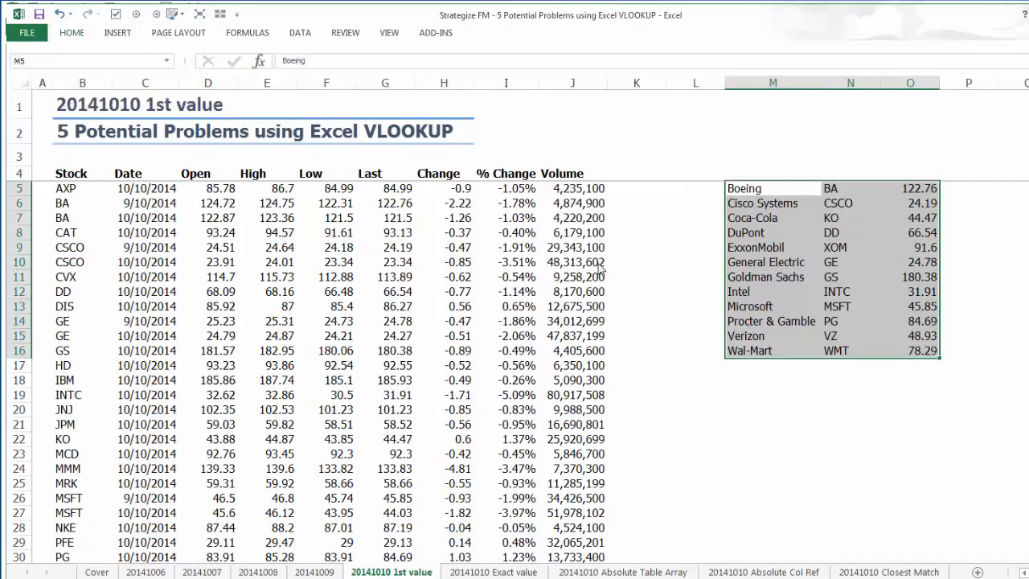
{"action": "left_click", "coordinate": [566, 191]}
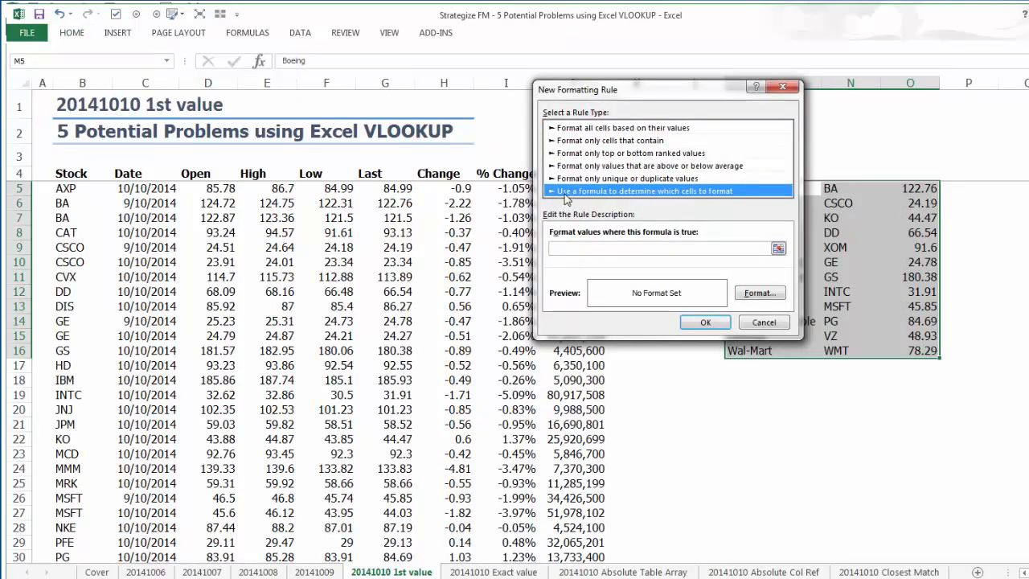
Enter =COUNTIF($B$5:$B$40,$N5)=2 as the conditional formatting rule's formula.
{"action": "left_click", "coordinate": [601, 248]}
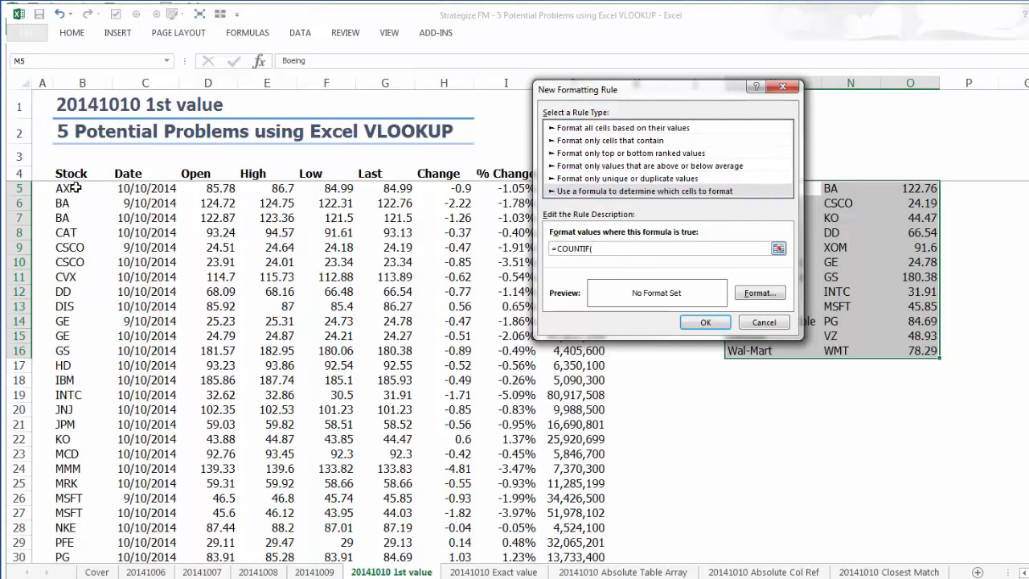
{"action": "left_click_drag", "start_coordinate": [74, 187], "coordinate": [80, 567]}
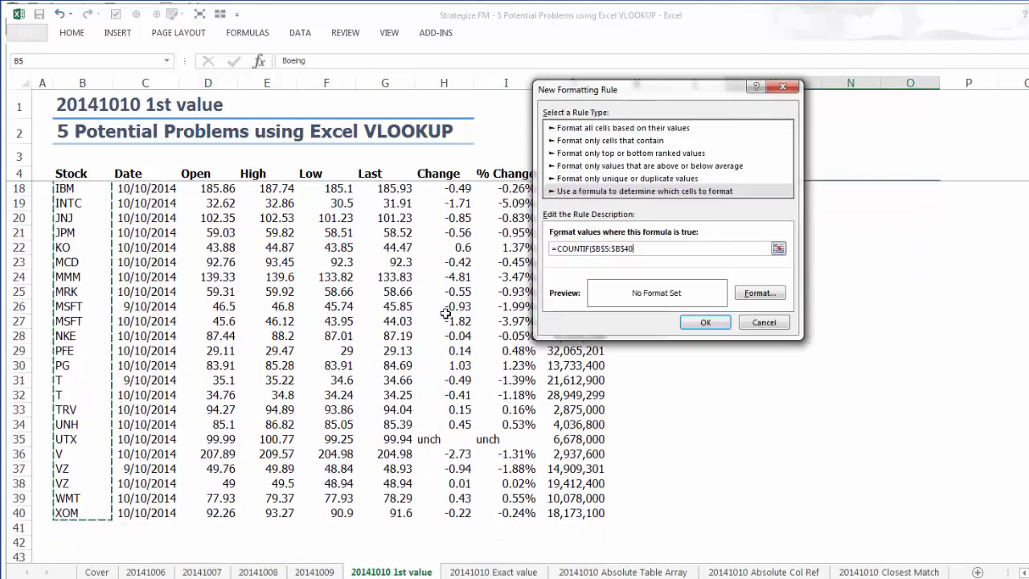
{"action": "type", "text": ","}
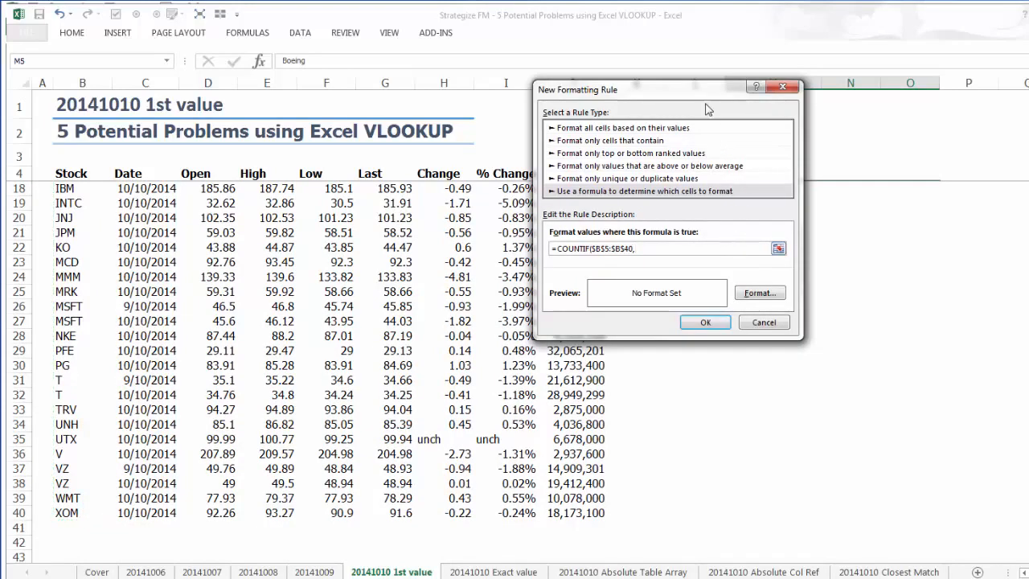
{"action": "left_click_drag", "start_coordinate": [698, 97], "coordinate": [541, 233]}
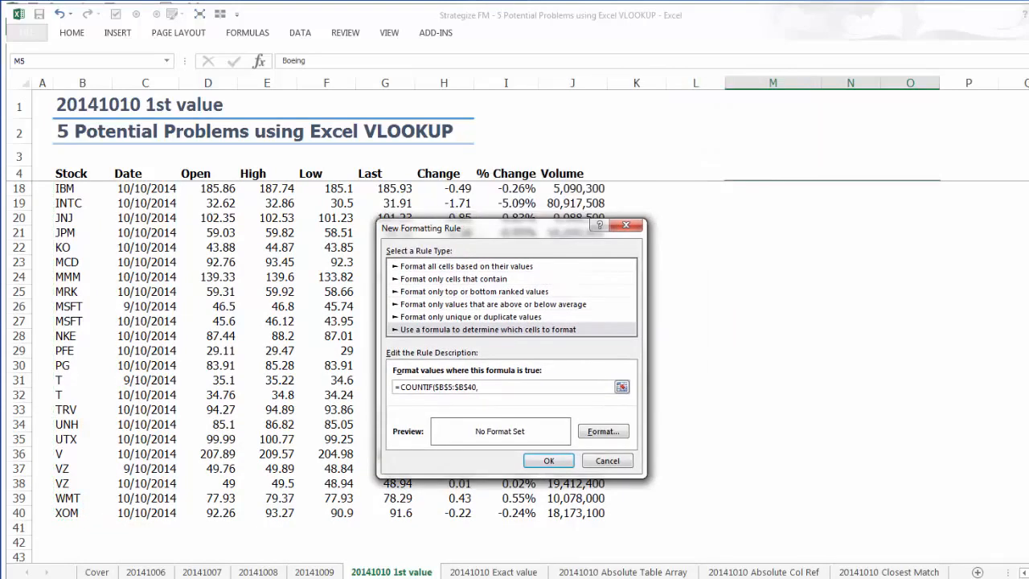
{"action": "scroll", "coordinate": [833, 322], "scroll_direction": "up", "scroll_amount": 5}
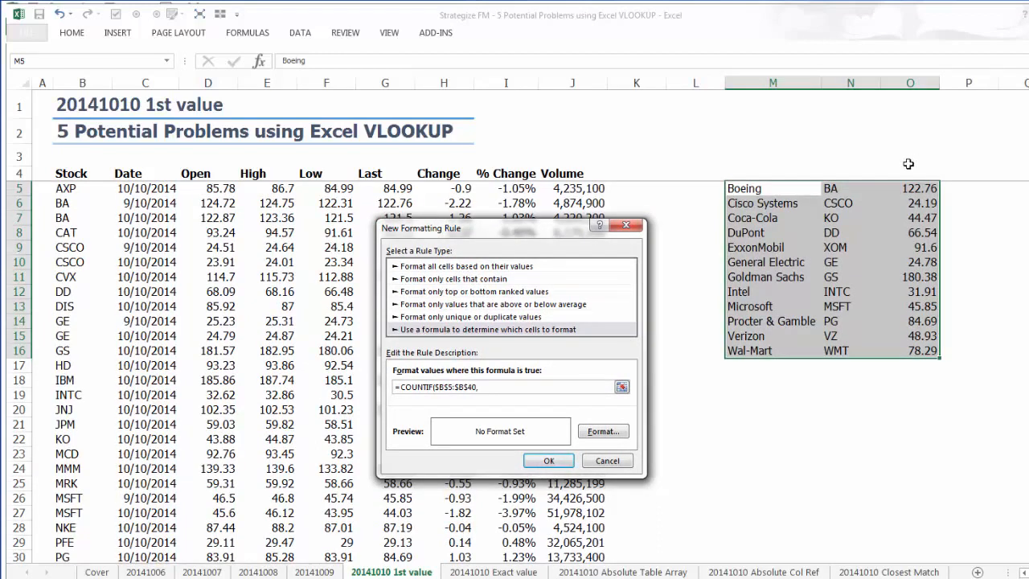
{"action": "left_click", "coordinate": [846, 188]}
{"action": "key", "text": "F4"}
{"action": "type", "text": ")=2"}
Give the rule a light green background fill and apply it to the lookup table.
{"action": "left_click", "coordinate": [595, 432]}
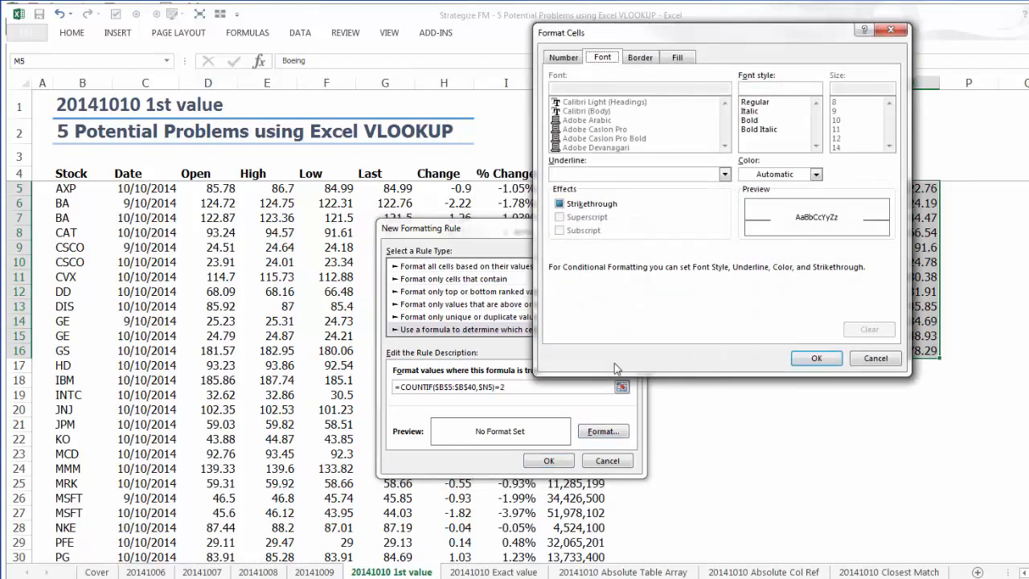
{"action": "left_click", "coordinate": [675, 59]}
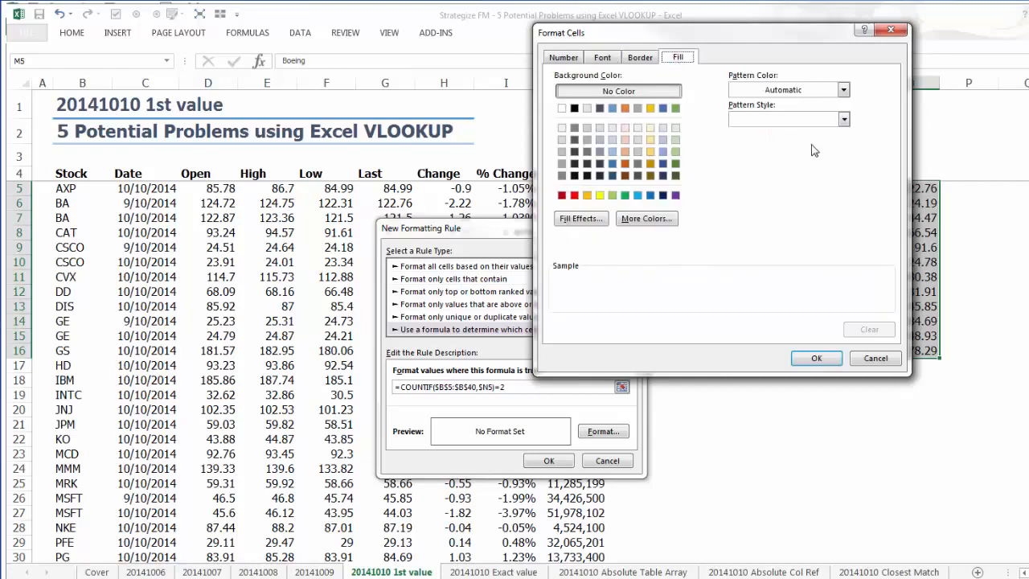
{"action": "left_click", "coordinate": [675, 151]}
{"action": "left_click", "coordinate": [814, 358]}
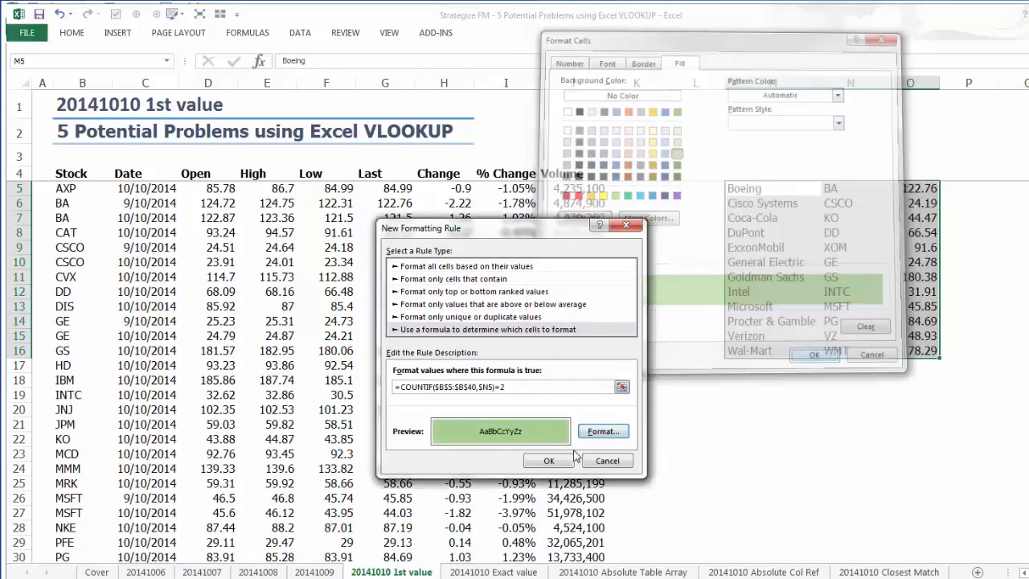
{"action": "left_click", "coordinate": [550, 461]}
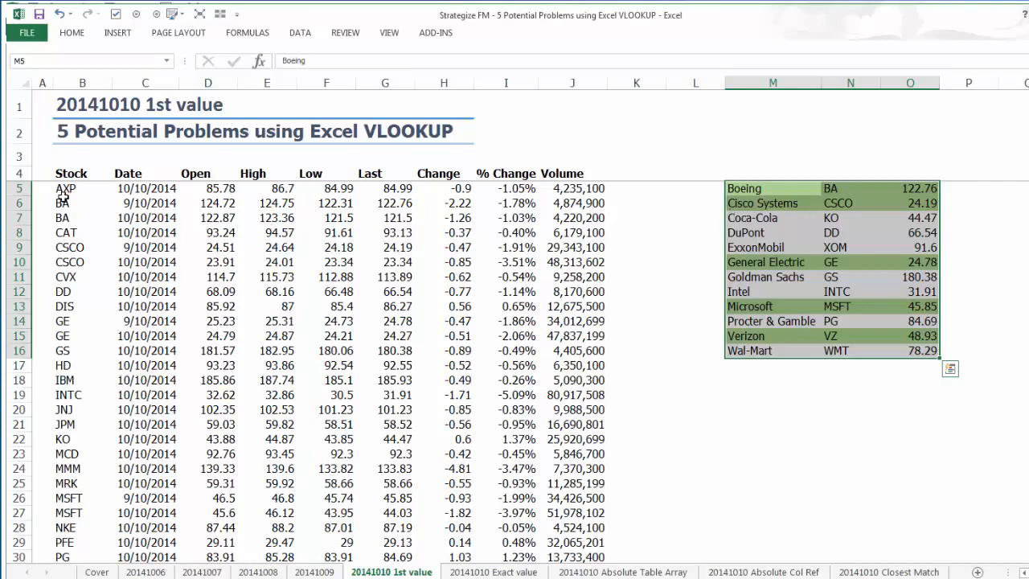
Examine the repeated BA, CSCO, GE, MSFT and VZ entries in the Stock column against the highlighted lookup rows.
{"action": "left_click_drag", "start_coordinate": [64, 201], "coordinate": [68, 262]}
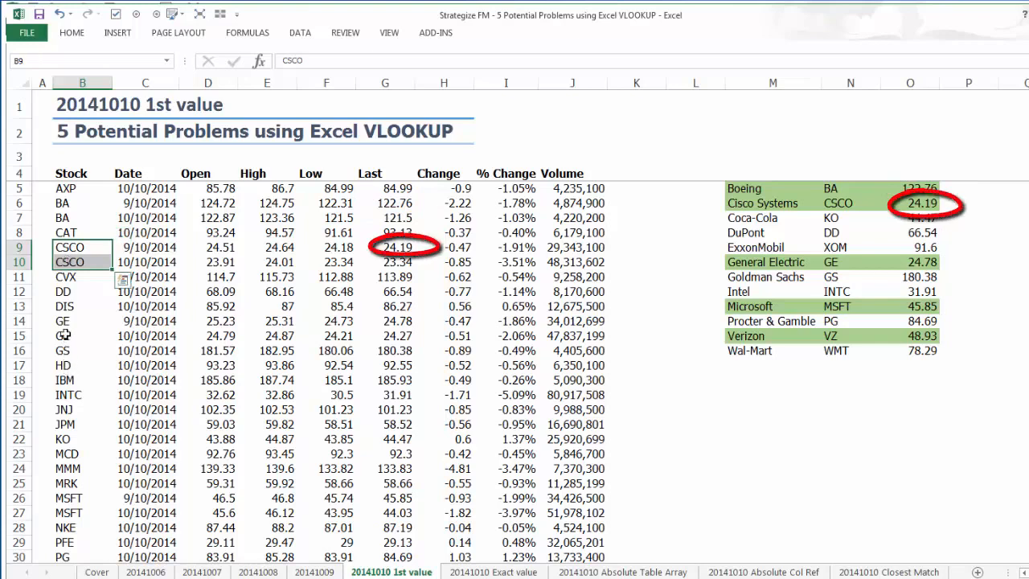
{"action": "left_click_drag", "start_coordinate": [63, 324], "coordinate": [64, 337]}
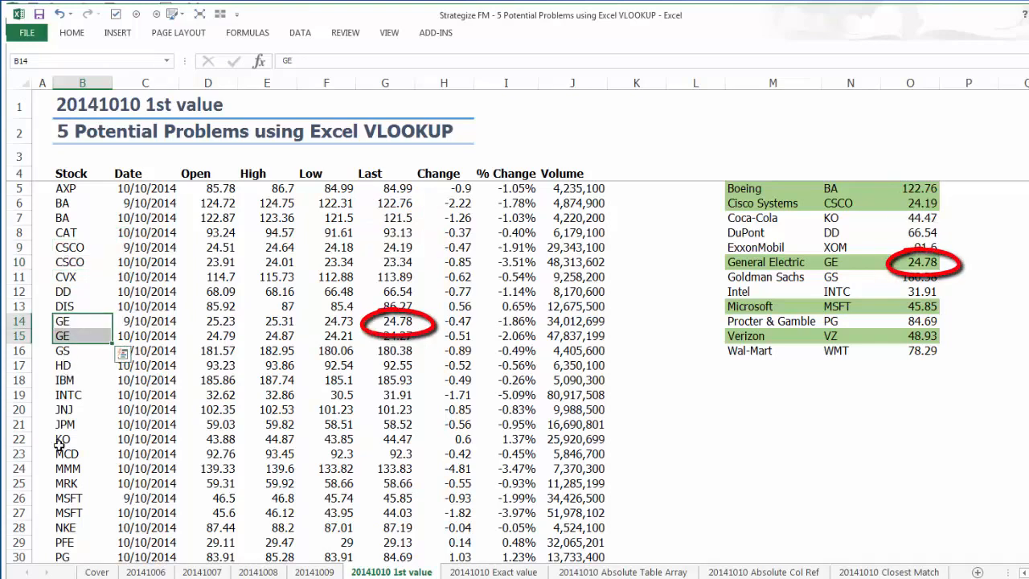
{"action": "left_click_drag", "start_coordinate": [69, 494], "coordinate": [62, 527]}
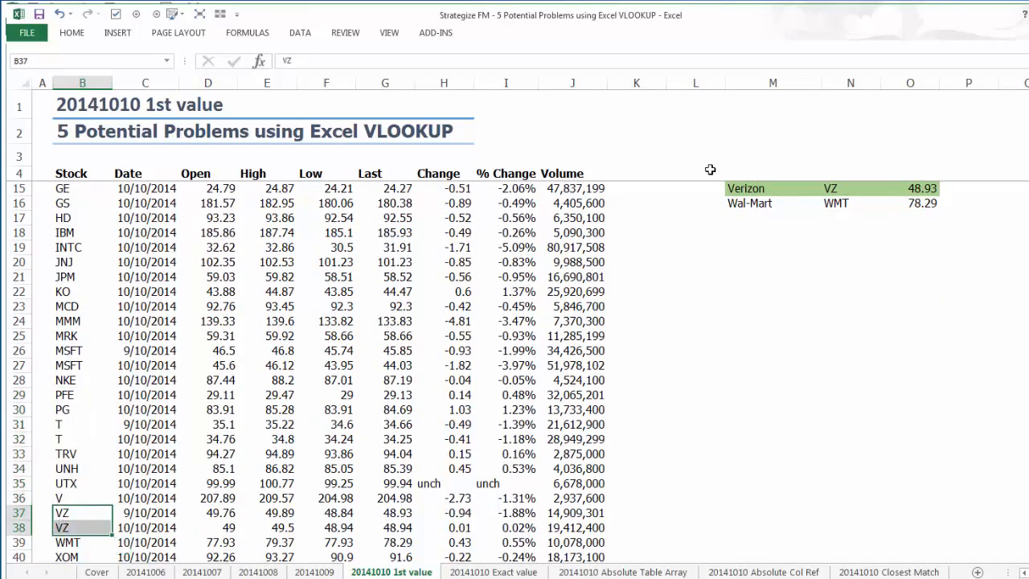
{"action": "left_click", "coordinate": [845, 176]}
{"action": "key", "text": "Down"}
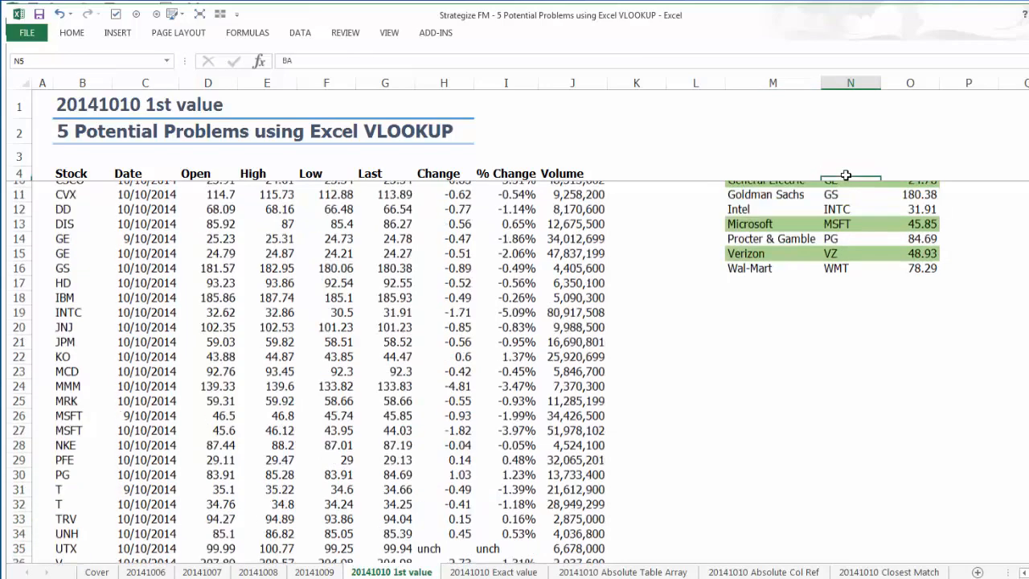
{"action": "key", "text": "Down"}
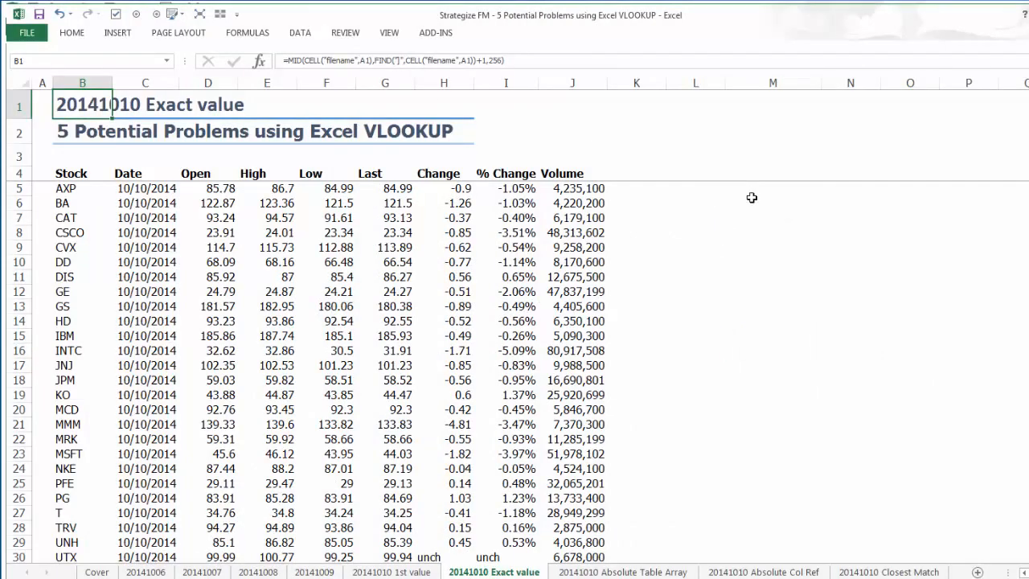
Paste the company lookup table at M5 of the 20141010 Exact value sheet and inspect the VLOOKUP formula in O5.
{"action": "left_click", "coordinate": [752, 191]}
{"action": "key", "text": "ctrl+v"}
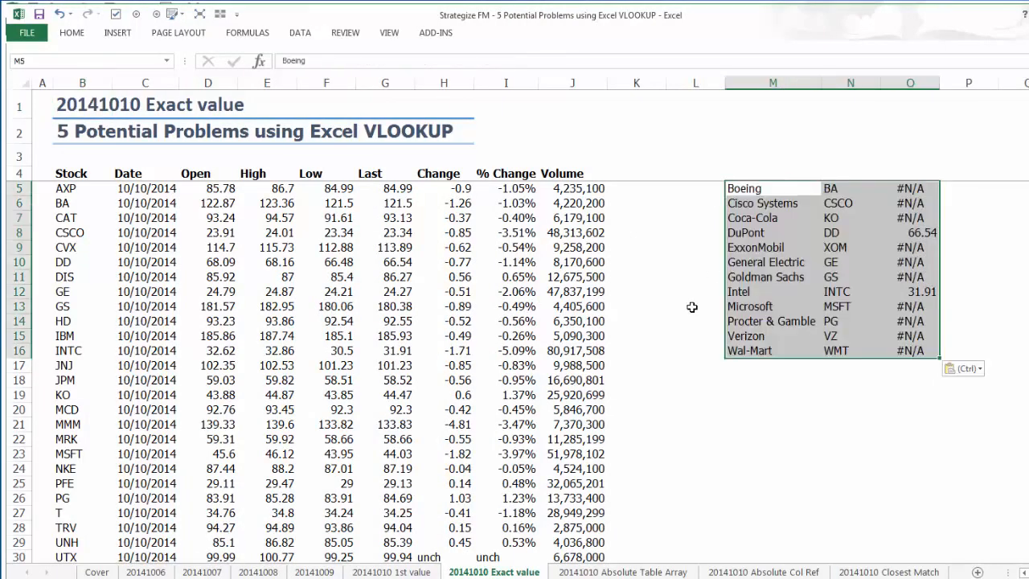
{"action": "left_click", "coordinate": [907, 187]}
{"action": "left_click", "coordinate": [620, 61]}
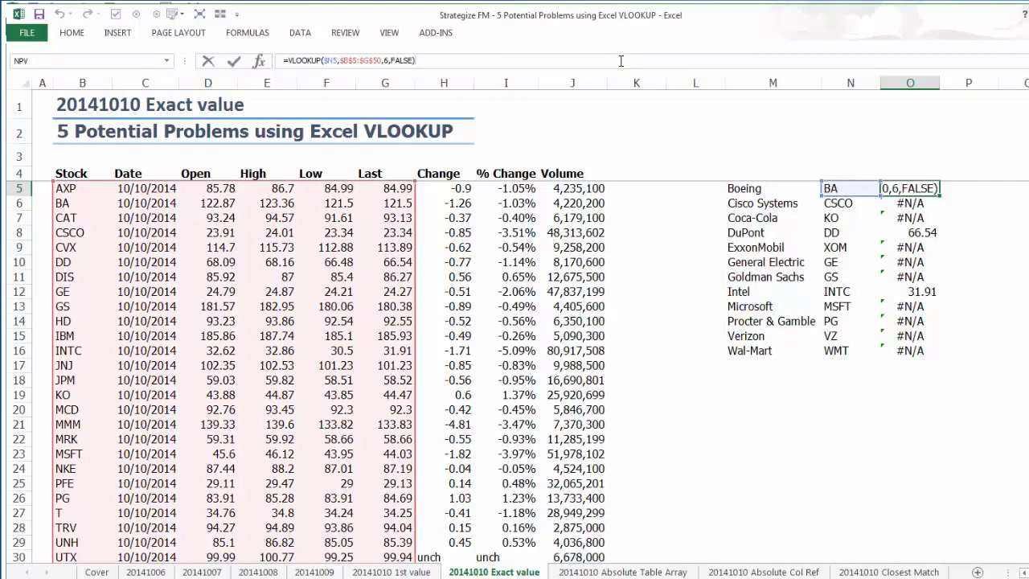
{"action": "key", "text": "Escape"}
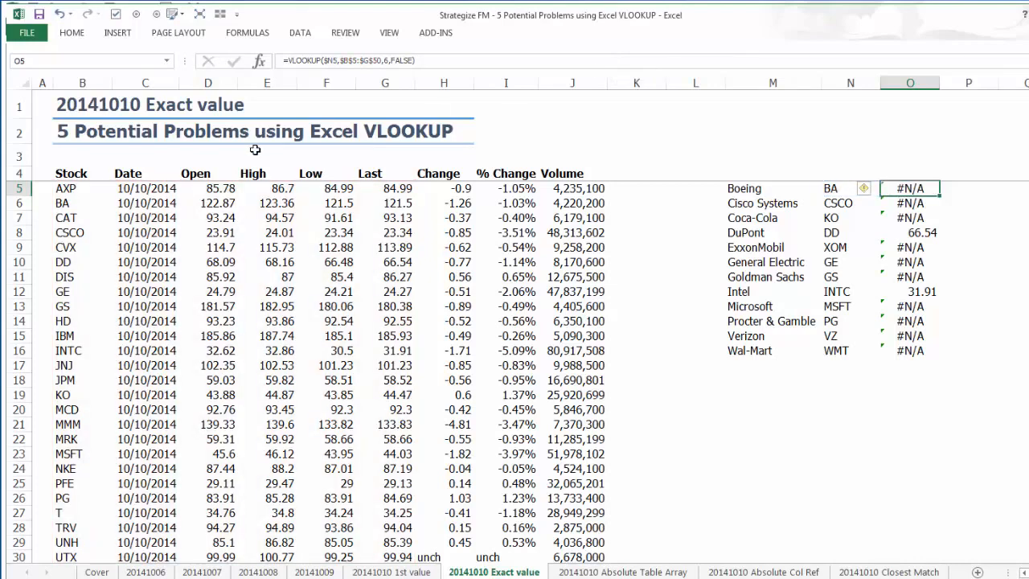
{"action": "key", "text": "alt+Tab"}
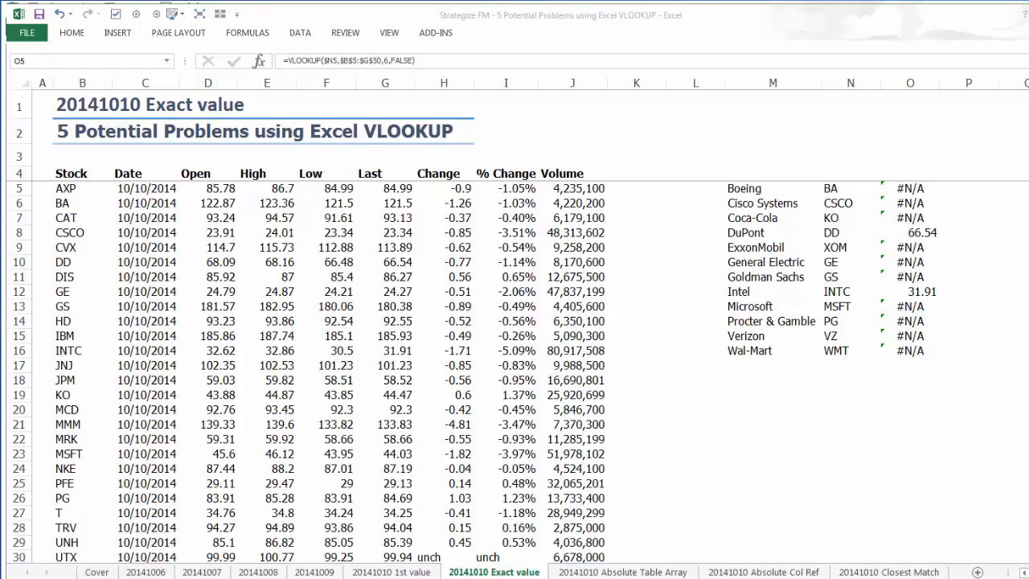
{"action": "key", "text": "alt+Tab"}
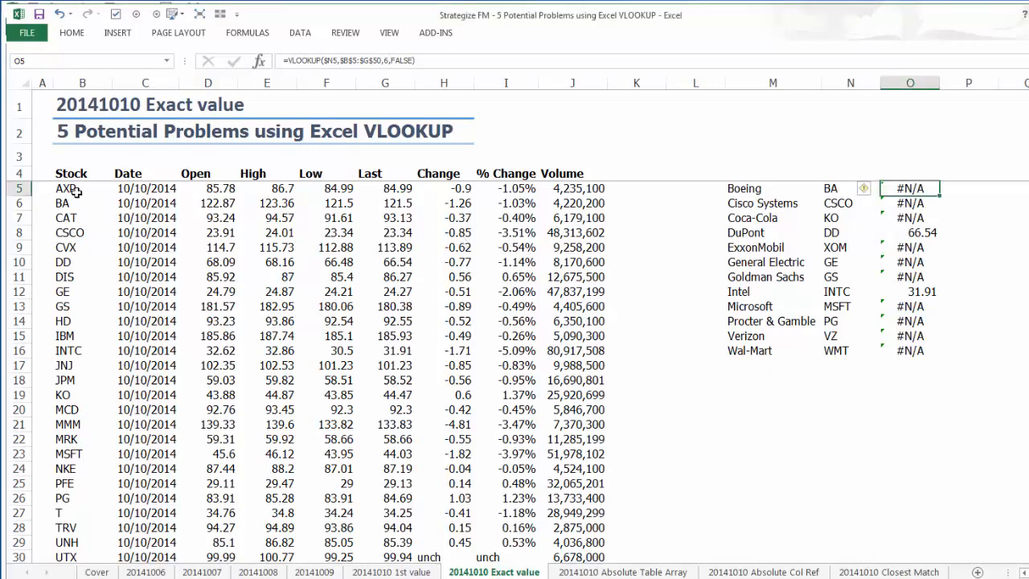
Check the tickers in B5 and B6 for trailing spaces and remove those after BA in B6.
{"action": "left_click", "coordinate": [77, 190]}
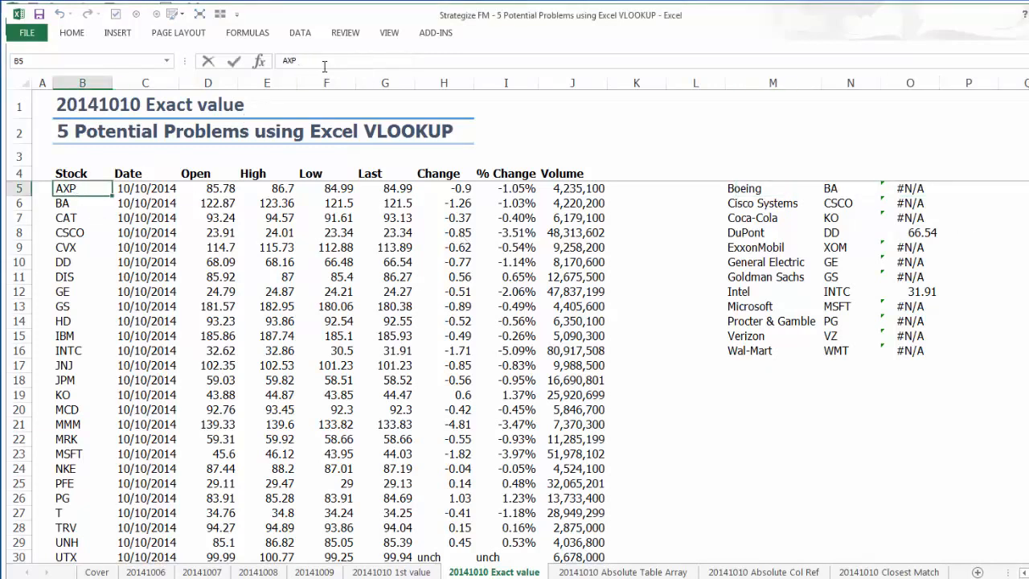
{"action": "key", "text": "Escape"}
{"action": "key", "text": "Down"}
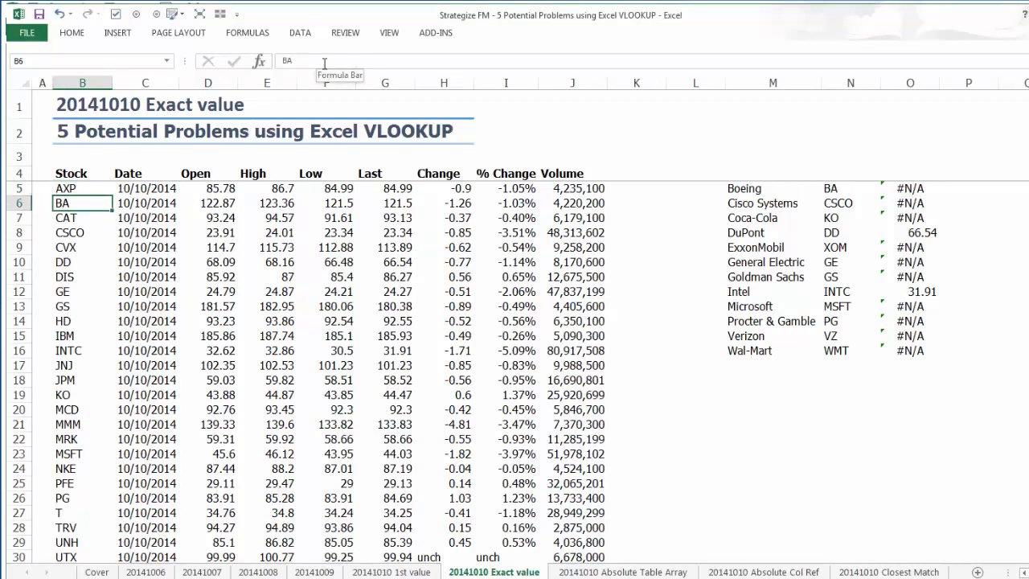
{"action": "left_click", "coordinate": [323, 63]}
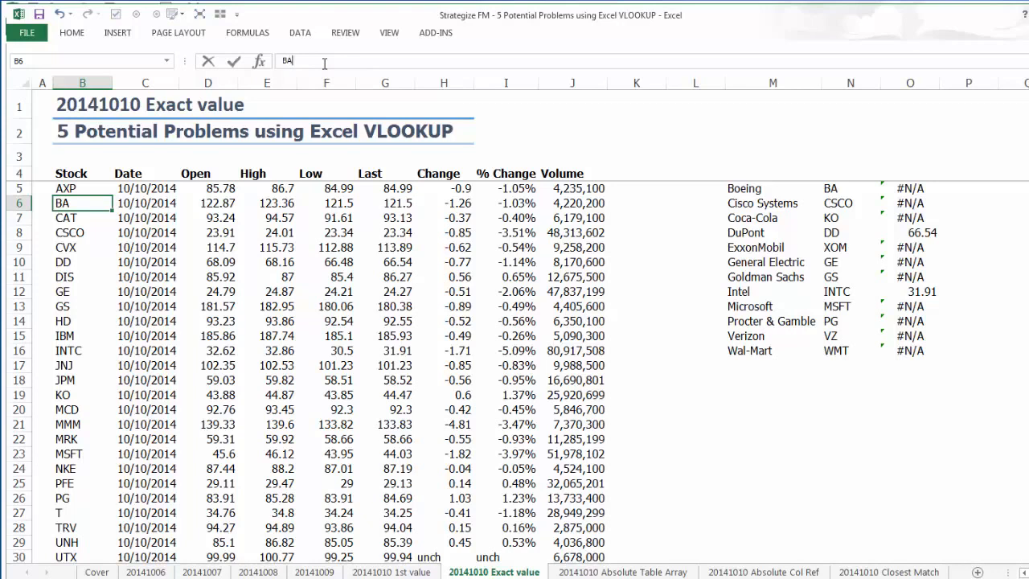
{"action": "key", "text": "Return"}
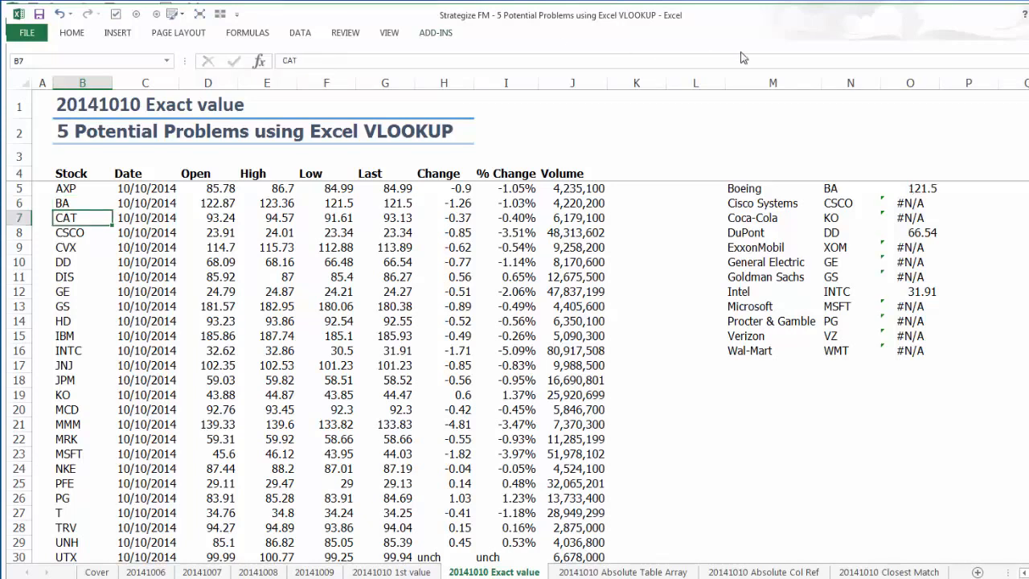
Examine the VLOOKUP formulas in O5 and O7 and the KO ticker in B19 for the cause of the mismatch.
{"action": "left_click", "coordinate": [902, 189]}
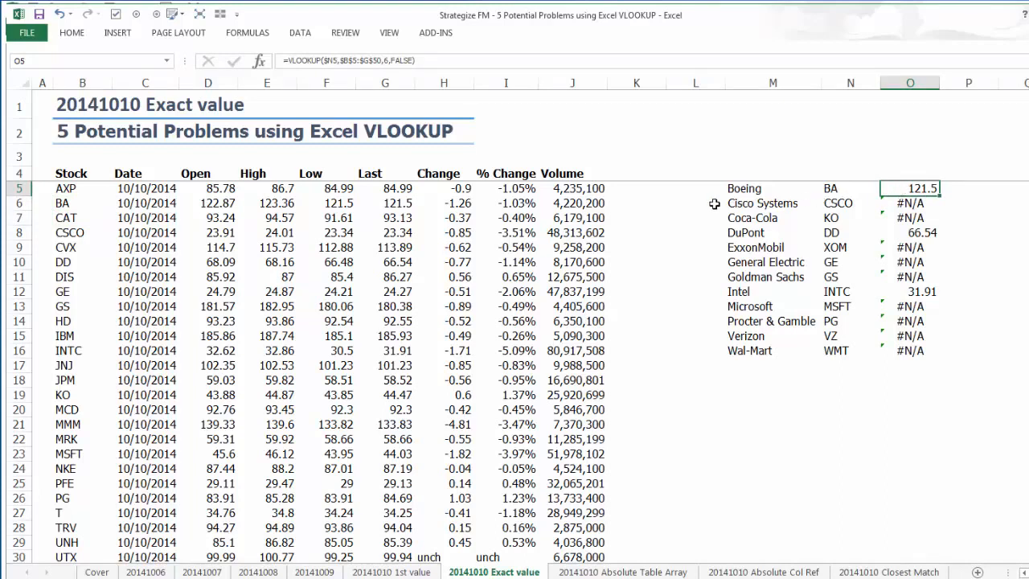
{"action": "left_click", "coordinate": [899, 219]}
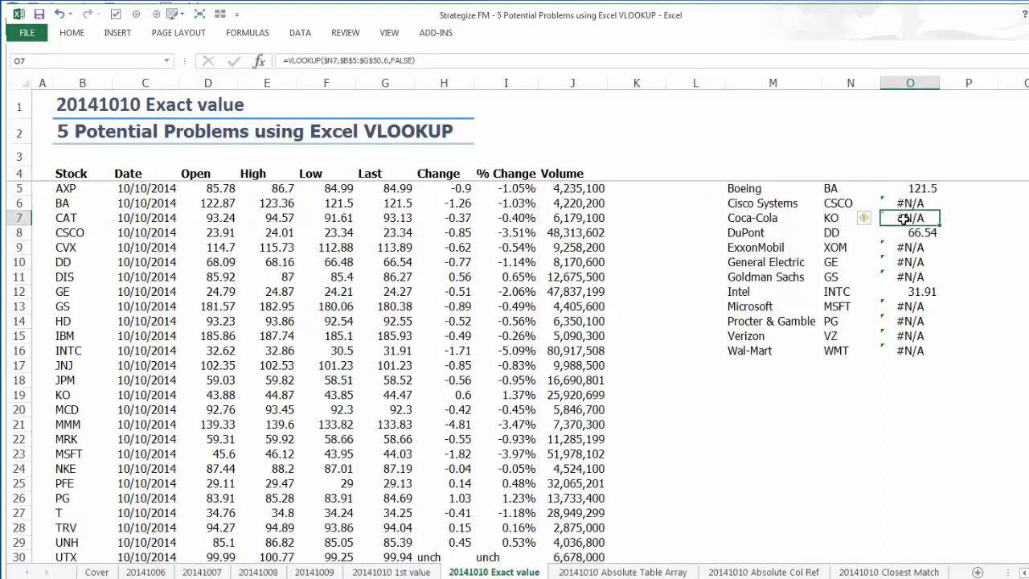
{"action": "left_click", "coordinate": [64, 396]}
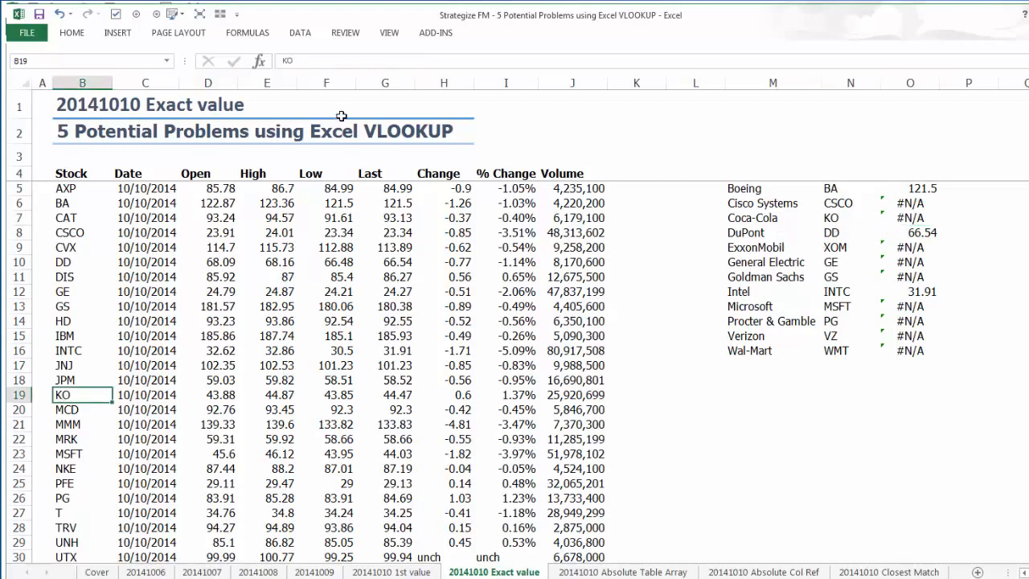
{"action": "left_click", "coordinate": [345, 59]}
{"action": "key", "text": "Escape"}
{"action": "left_click", "coordinate": [885, 218]}
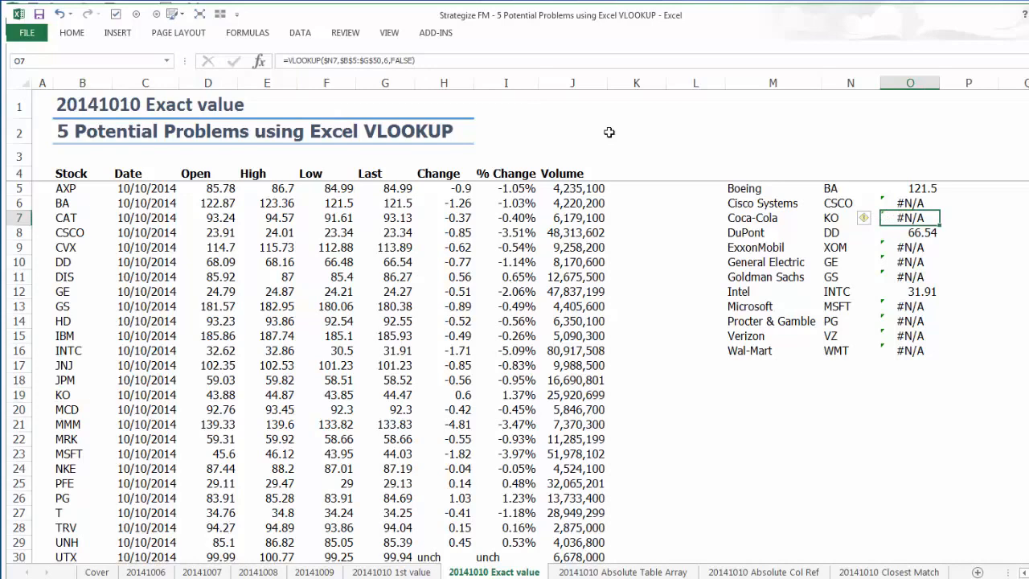
{"action": "left_click", "coordinate": [406, 61]}
{"action": "key", "text": "Escape"}
Enter =TRIM(B5) in K5 and fill it down column K alongside the stock data.
{"action": "left_click", "coordinate": [644, 192]}
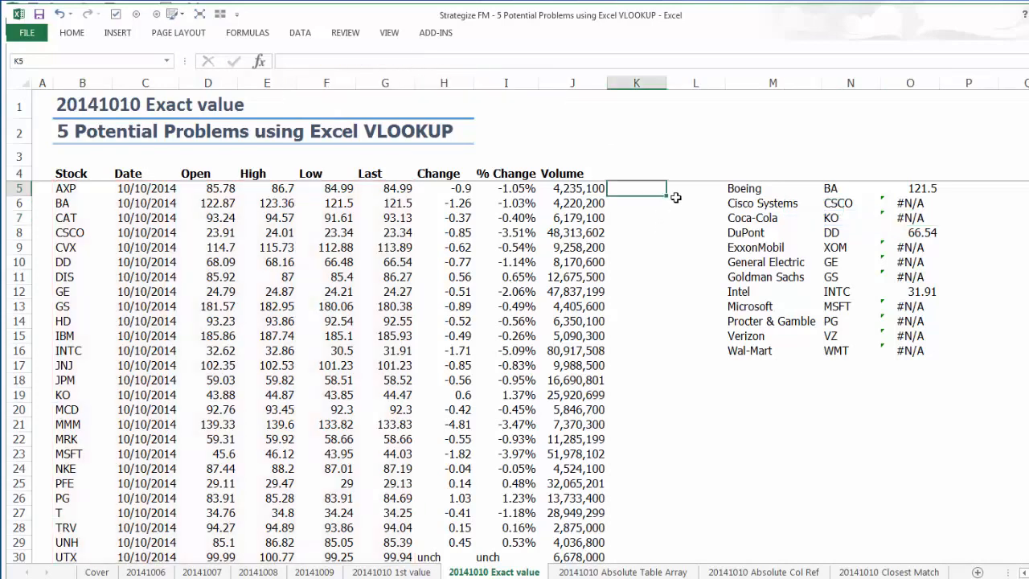
{"action": "type", "text": "=t"}
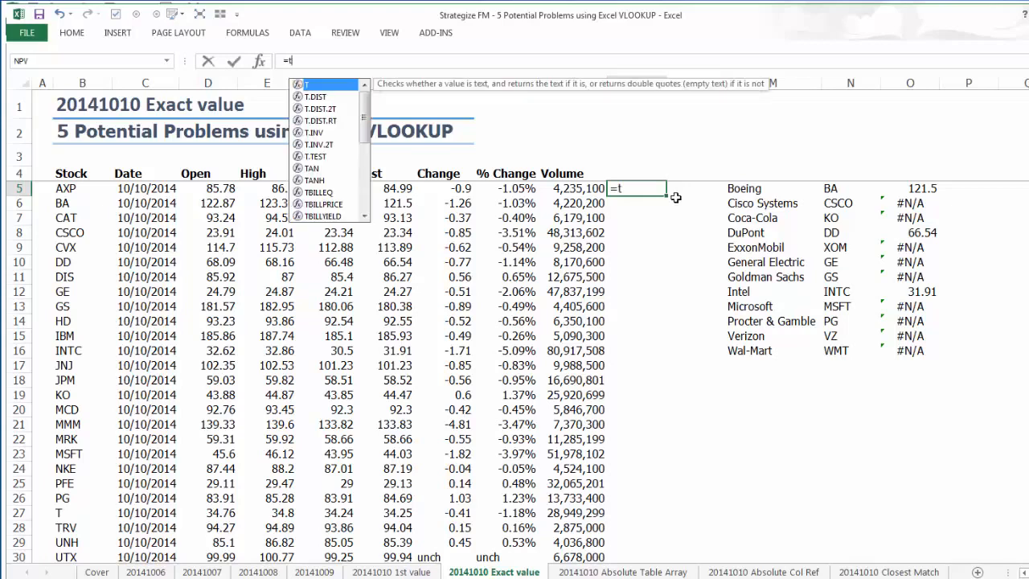
{"action": "type", "text": "rim"}
{"action": "key", "text": "Tab"}
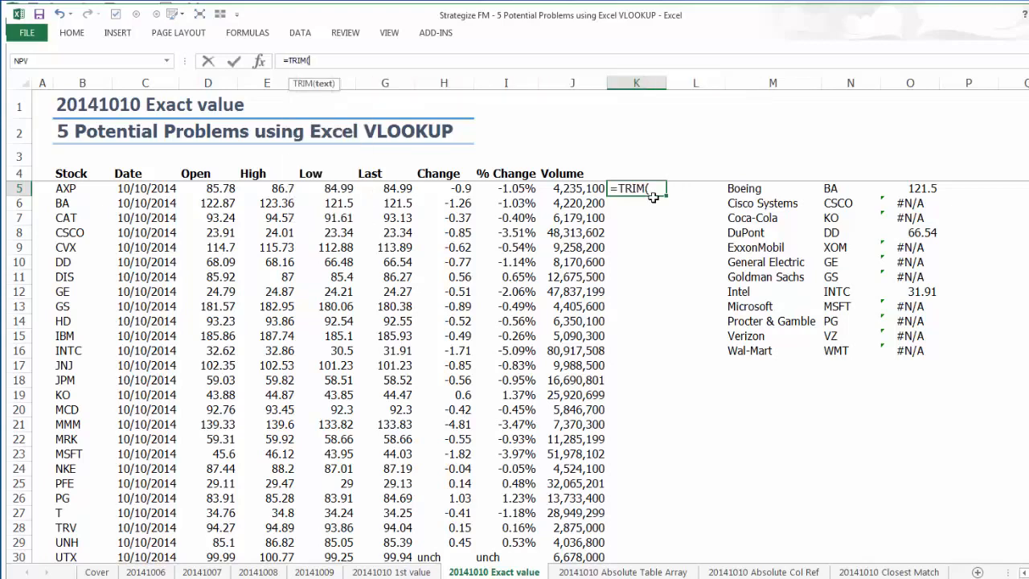
{"action": "left_click", "coordinate": [66, 190]}
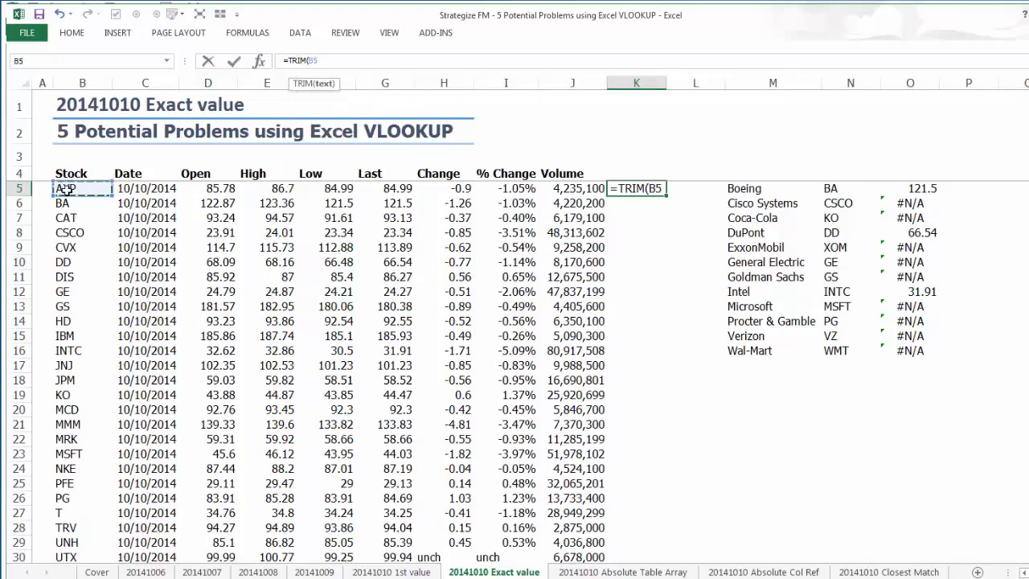
{"action": "type", "text": ")"}
{"action": "key", "text": "ctrl+Return"}
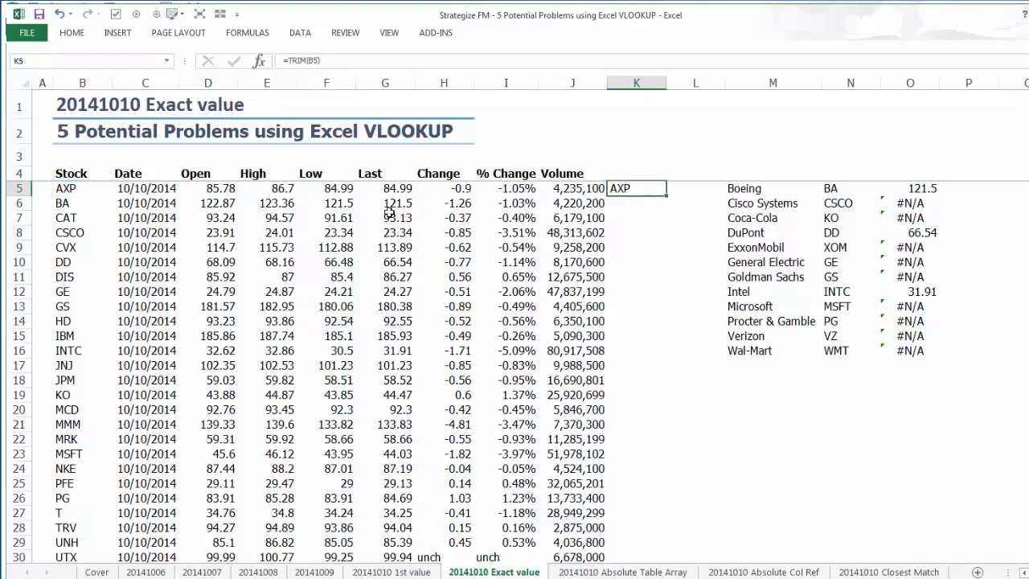
{"action": "double_click", "coordinate": [665, 195]}
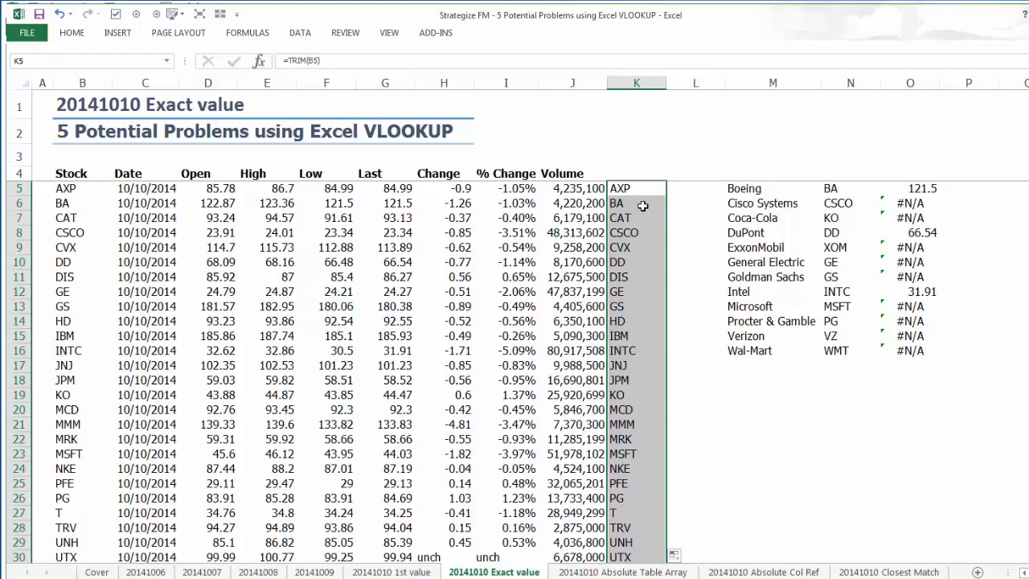
Replace the TRIM formulas in column K with their values.
{"action": "key", "text": "ctrl+c"}
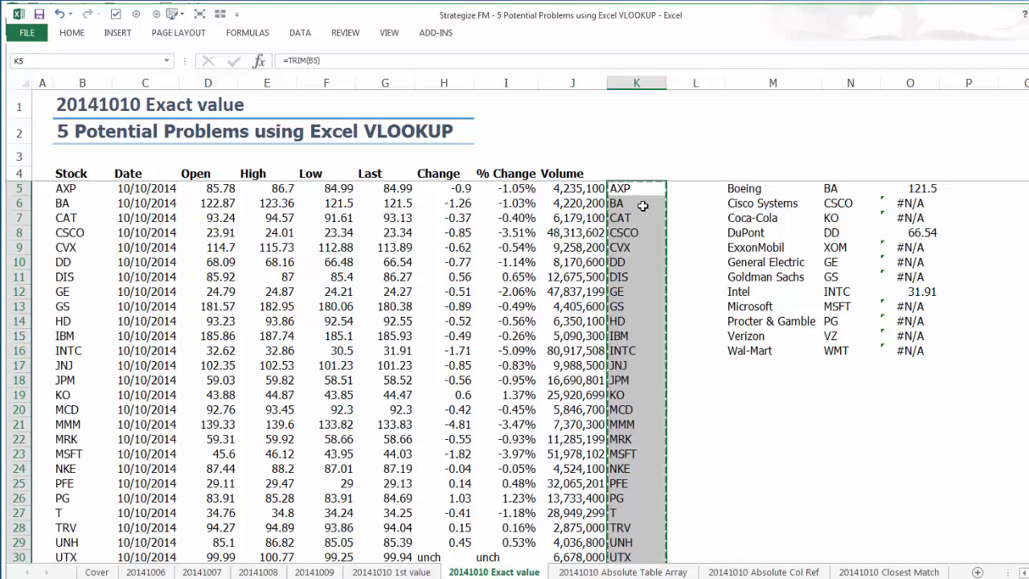
{"action": "right_click", "coordinate": [644, 206]}
{"action": "left_click", "coordinate": [694, 270]}
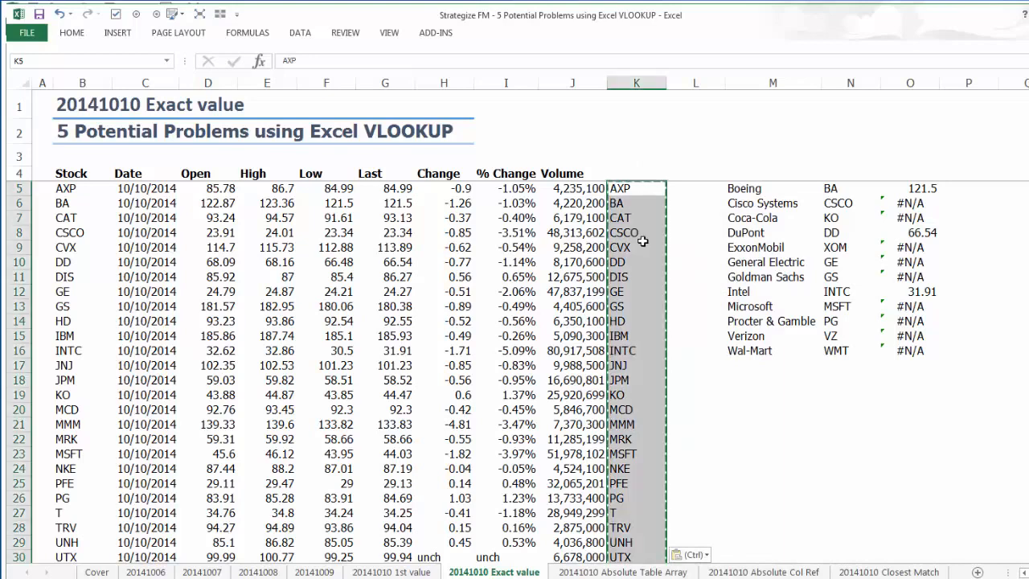
{"action": "key", "text": "Escape"}
Paste the trimmed tickers over the Stock column starting at B5, and clear the contents of helper column K.
{"action": "left_click", "coordinate": [76, 189]}
{"action": "key", "text": "ctrl+v"}
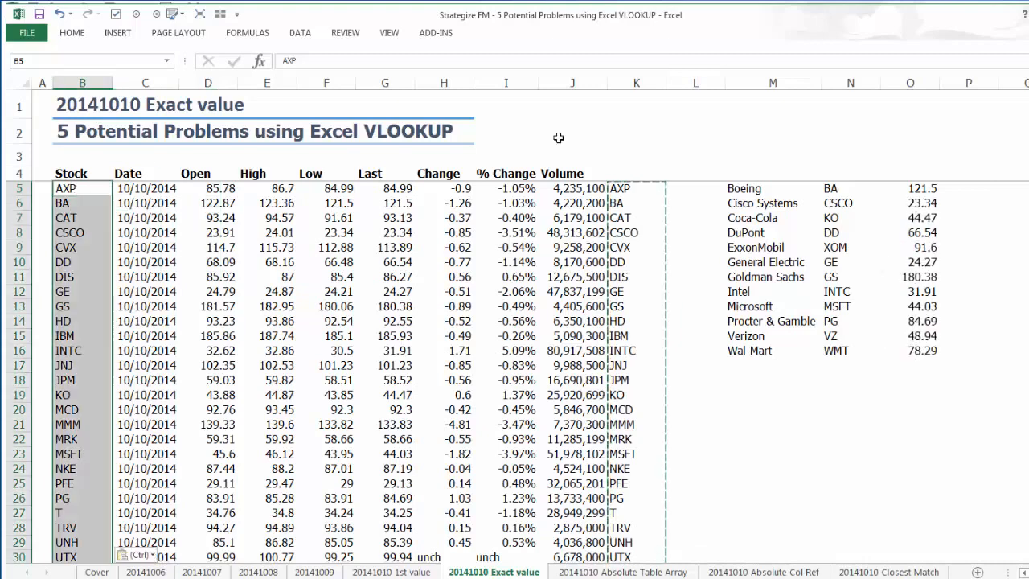
{"action": "left_click", "coordinate": [648, 84]}
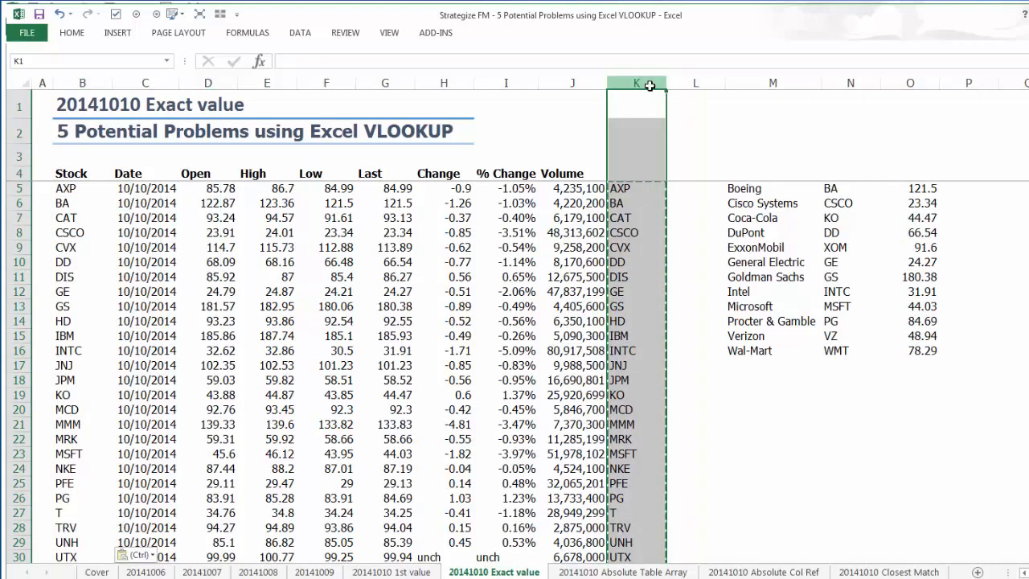
{"action": "key", "text": "Delete"}
Check the VLOOKUP results in column O for the listed companies, including Boeing, ExxonMobil and Intel.
{"action": "left_click", "coordinate": [926, 191]}
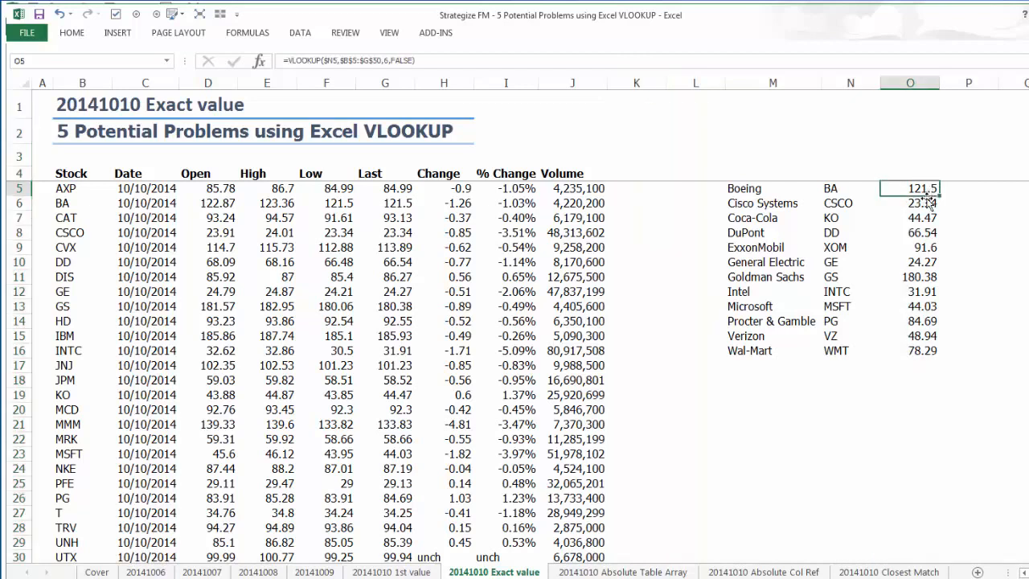
{"action": "left_click", "coordinate": [921, 244]}
{"action": "left_click", "coordinate": [921, 291]}
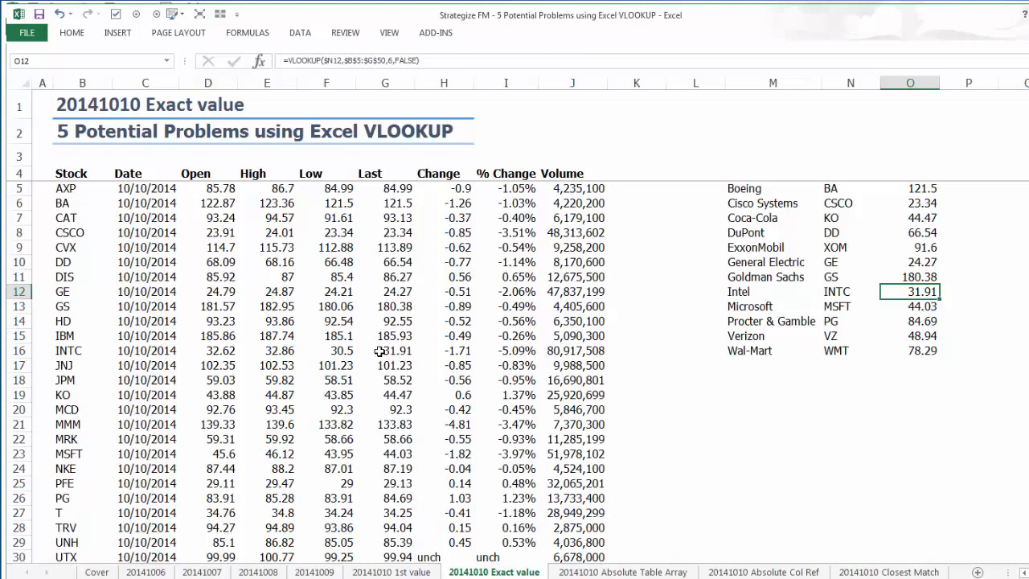
{"action": "left_click", "coordinate": [911, 292]}
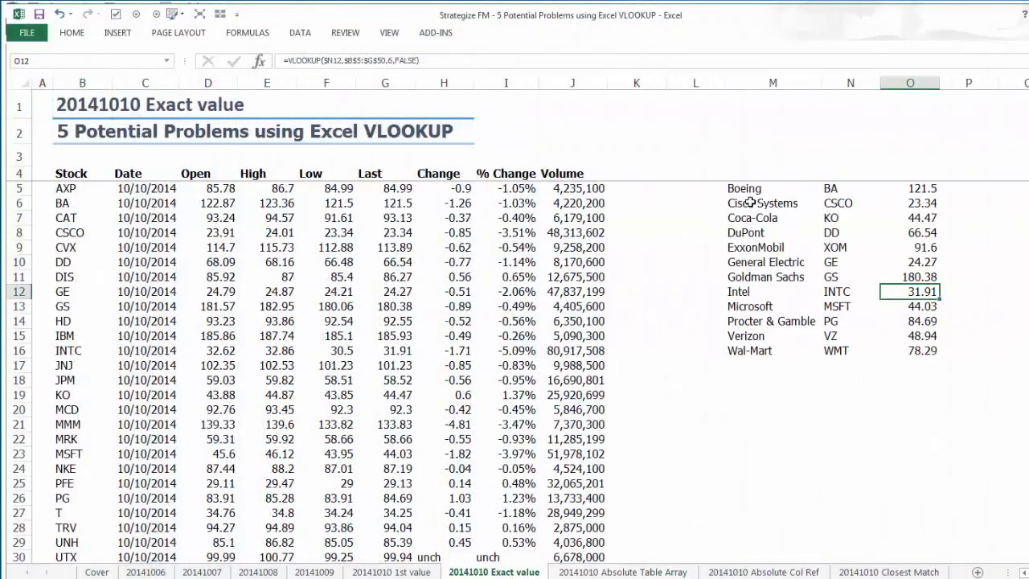
Copy the lookup table M5:O16 to cell M5 of the 20141010 Absolute Table Array sheet.
{"action": "left_click_drag", "start_coordinate": [748, 189], "coordinate": [898, 348]}
{"action": "key", "text": "ctrl+c"}
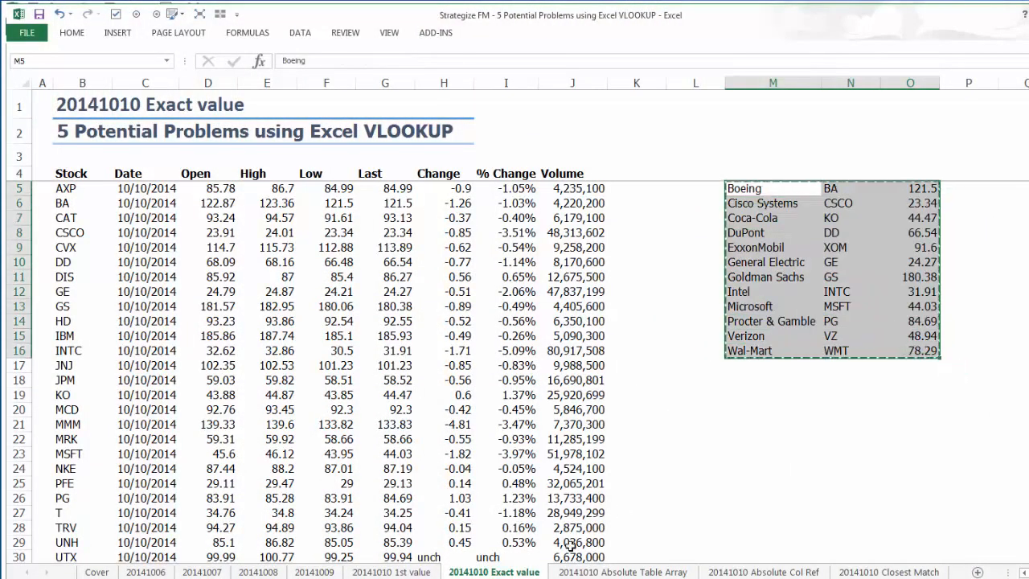
{"action": "key", "text": "ctrl+Page_Down"}
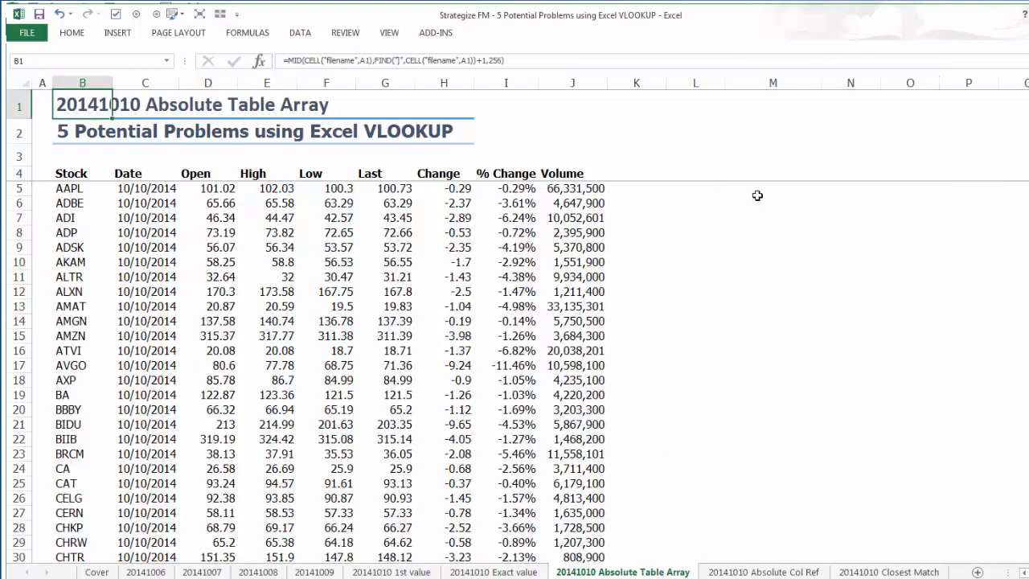
{"action": "left_click", "coordinate": [762, 189]}
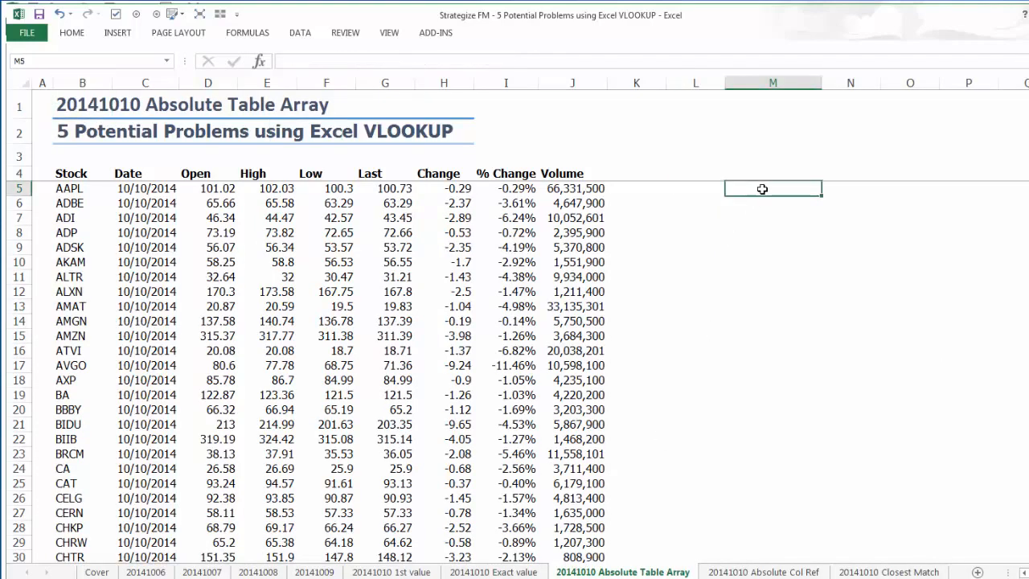
{"action": "key", "text": "ctrl+v"}
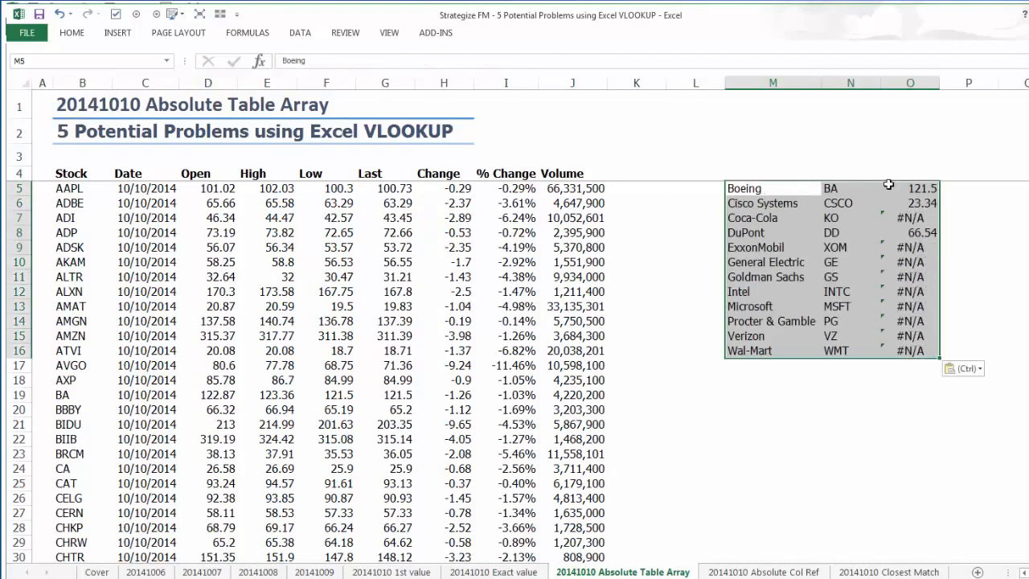
Compare the table array range of the VLOOKUP formula in O5 with the full extent of the stock data.
{"action": "left_click", "coordinate": [889, 185]}
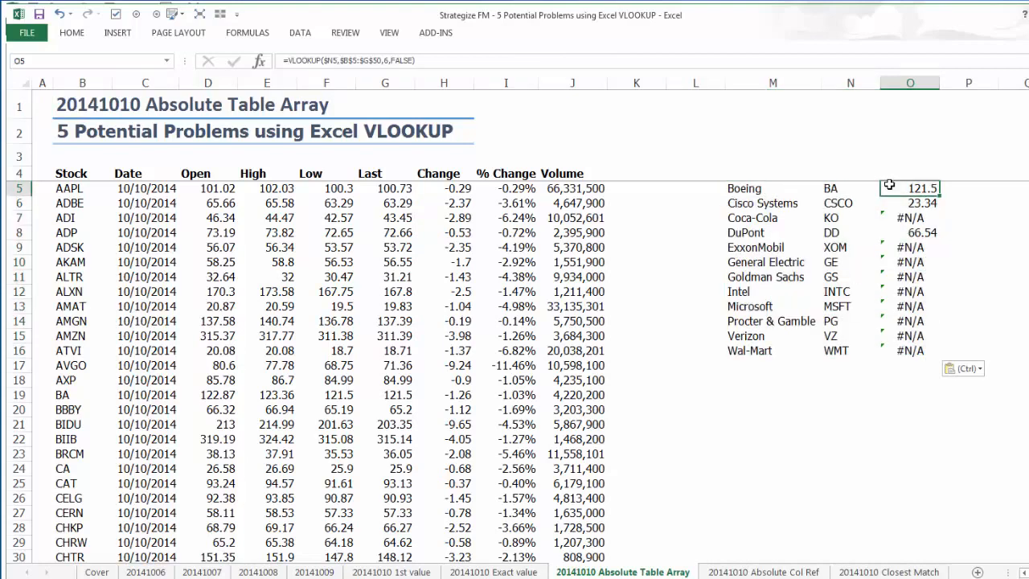
{"action": "double_click", "coordinate": [889, 185]}
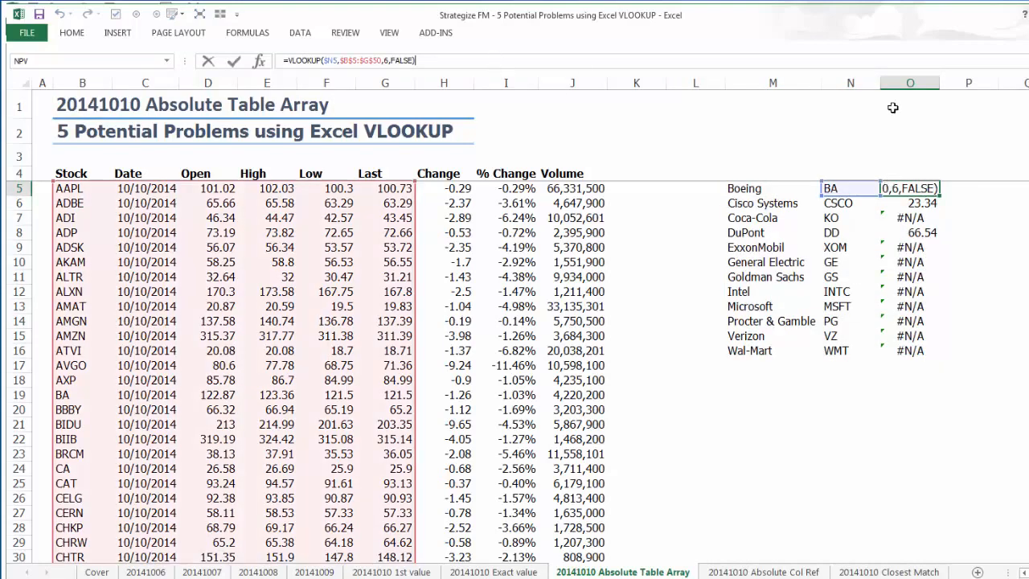
{"action": "scroll", "coordinate": [322, 370], "scroll_direction": "down", "scroll_amount": 13}
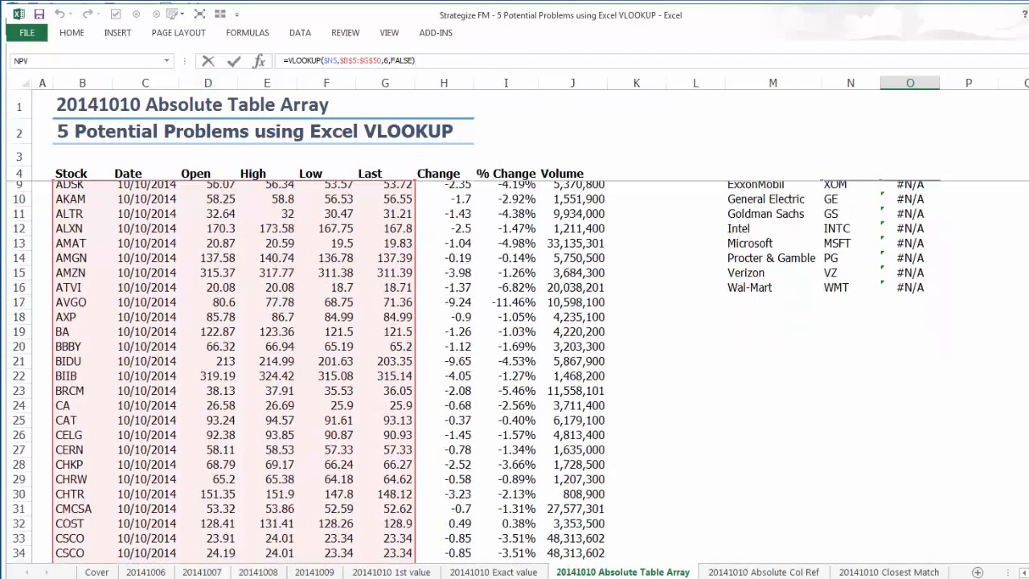
{"action": "scroll", "coordinate": [321, 370], "scroll_direction": "down", "scroll_amount": 20}
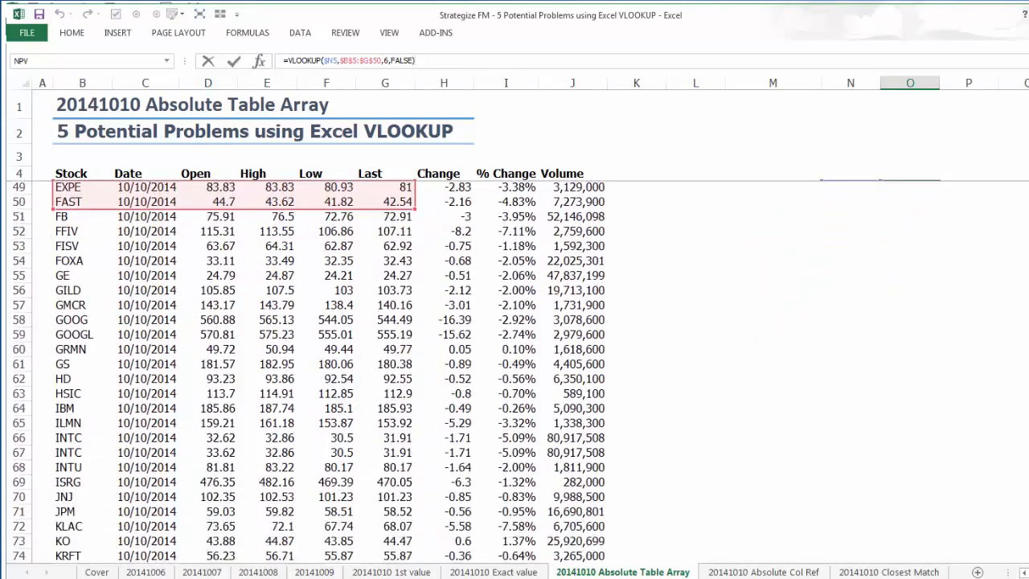
{"action": "scroll", "coordinate": [321, 370], "scroll_direction": "down", "scroll_amount": 2}
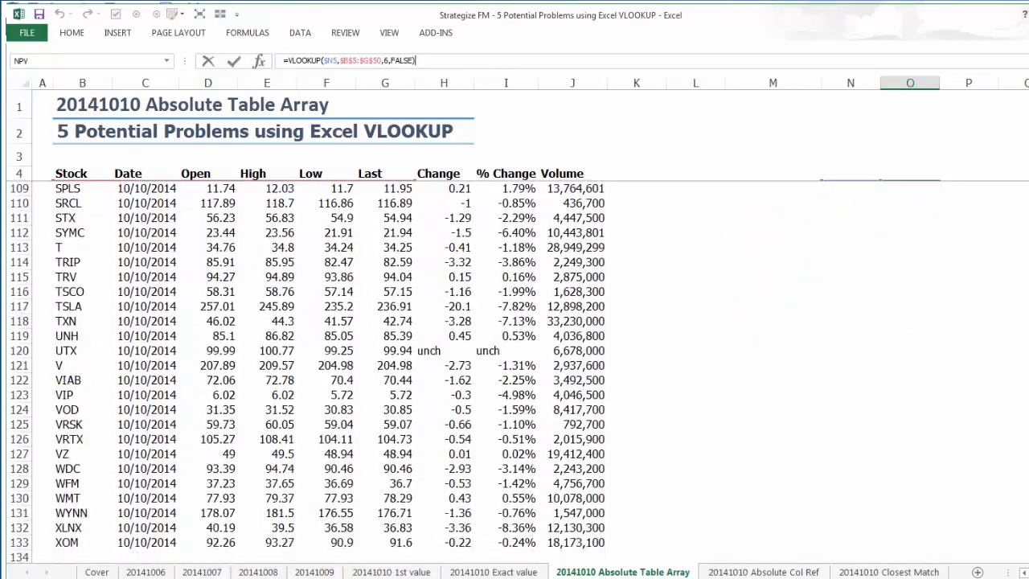
{"action": "scroll", "coordinate": [321, 370], "scroll_direction": "up", "scroll_amount": 20}
{"action": "key", "text": "ctrl+Return"}
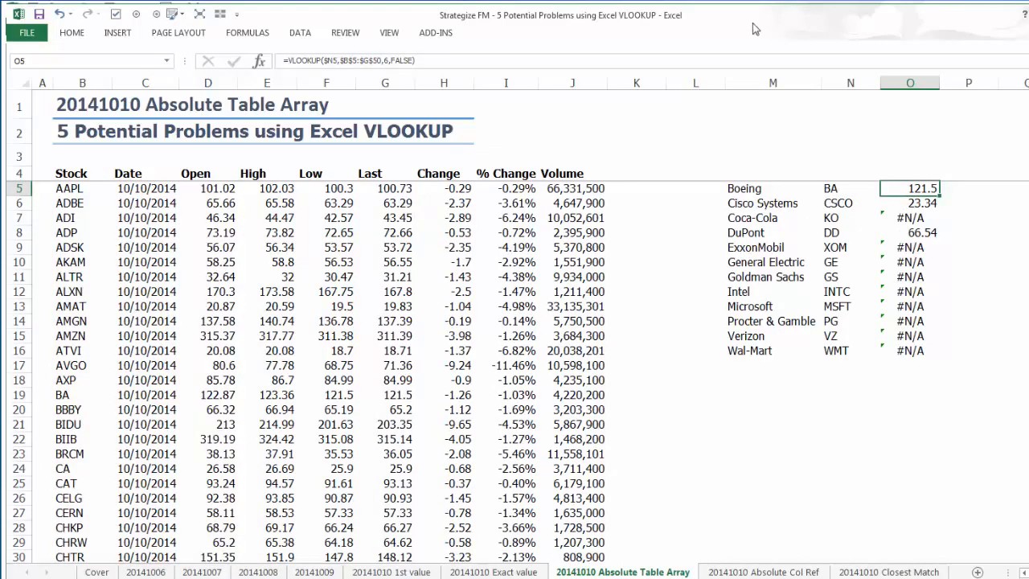
Try whole columns B:G as the table array of the VLOOKUP in O5, fill it down to O16, and undo both changes.
{"action": "left_click", "coordinate": [351, 61]}
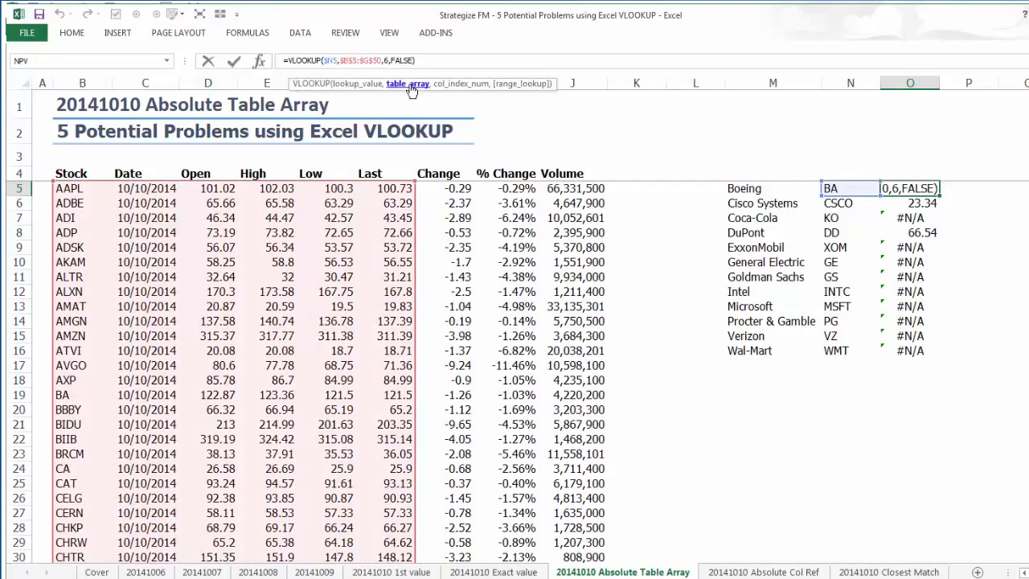
{"action": "left_click", "coordinate": [408, 84]}
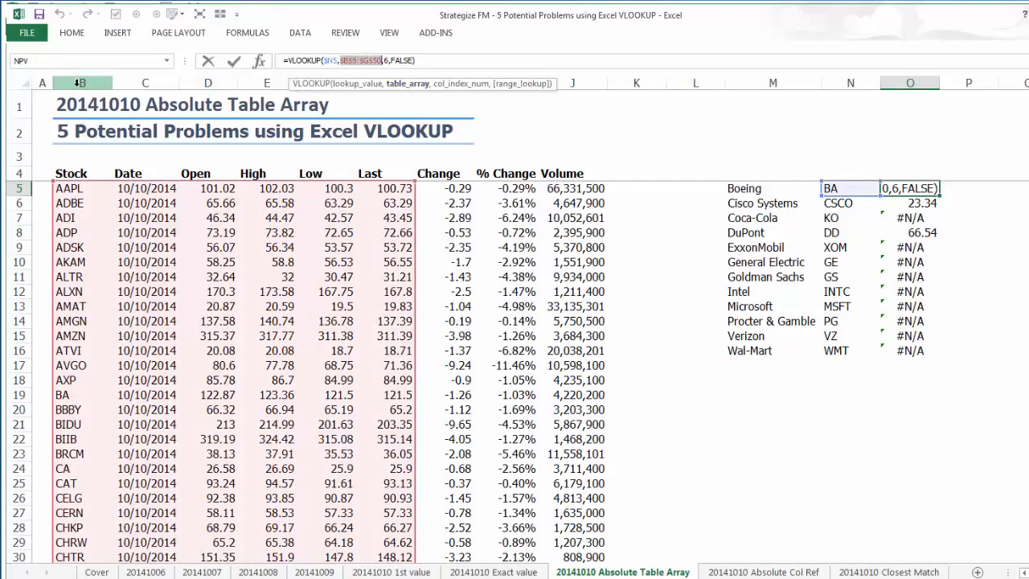
{"action": "left_click_drag", "start_coordinate": [80, 83], "coordinate": [377, 107]}
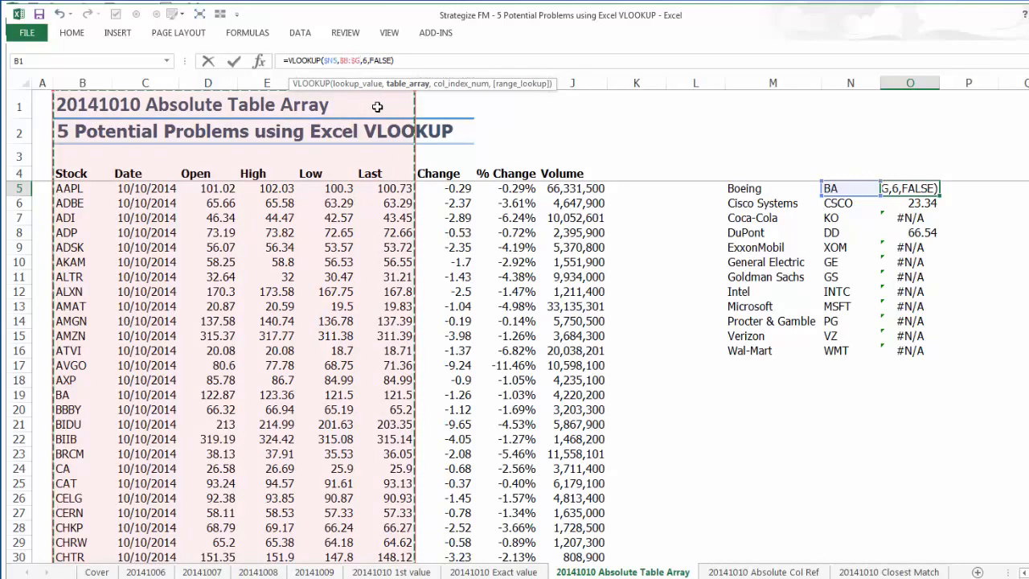
{"action": "key", "text": "Return"}
{"action": "key", "text": "Up"}
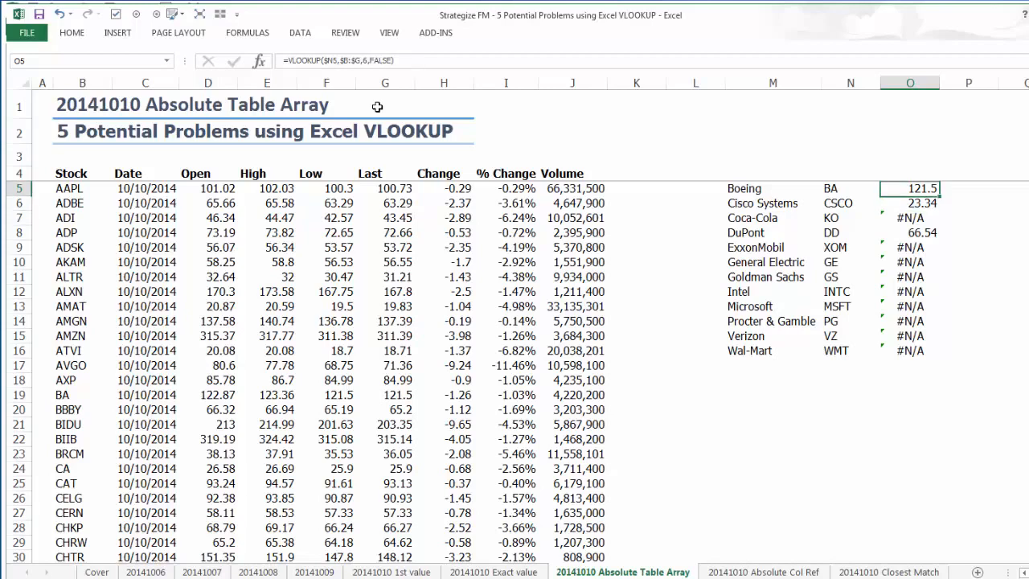
{"action": "double_click", "coordinate": [939, 195]}
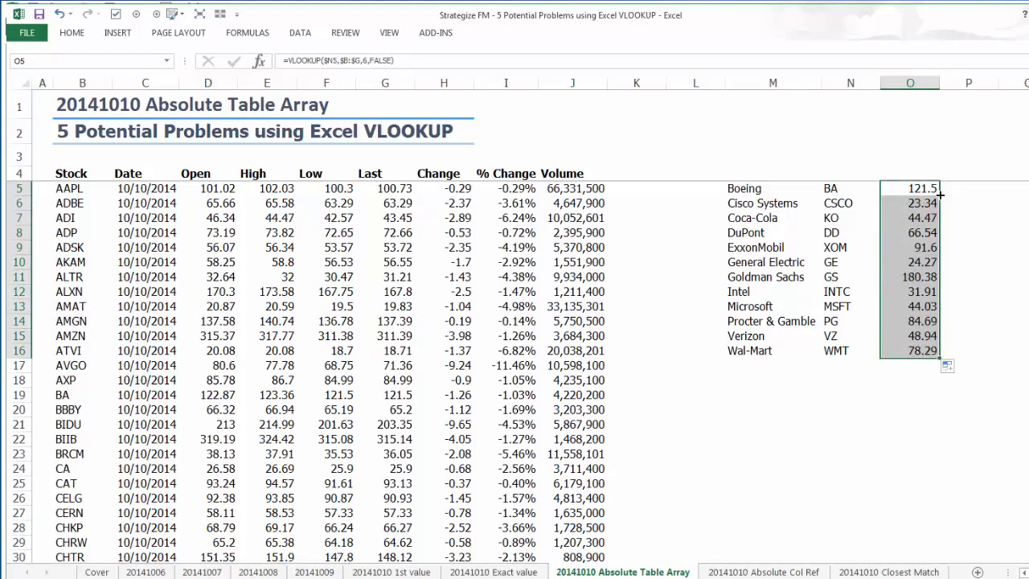
{"action": "key", "text": "ctrl+z"}
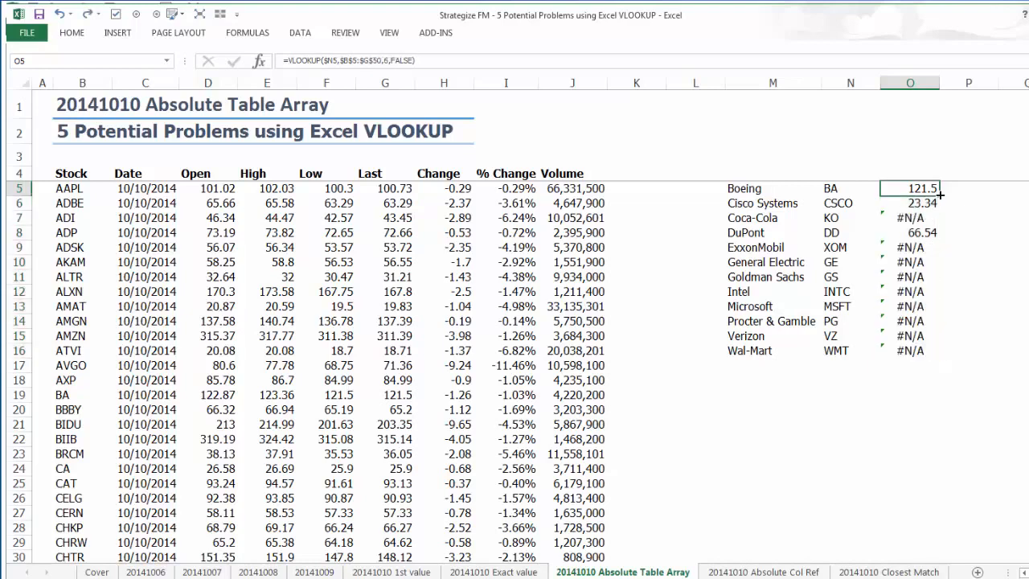
Extend the table array of the VLOOKUP in O5 to $B$5:$G$500 and fill the formula down to O16.
{"action": "left_click", "coordinate": [383, 61]}
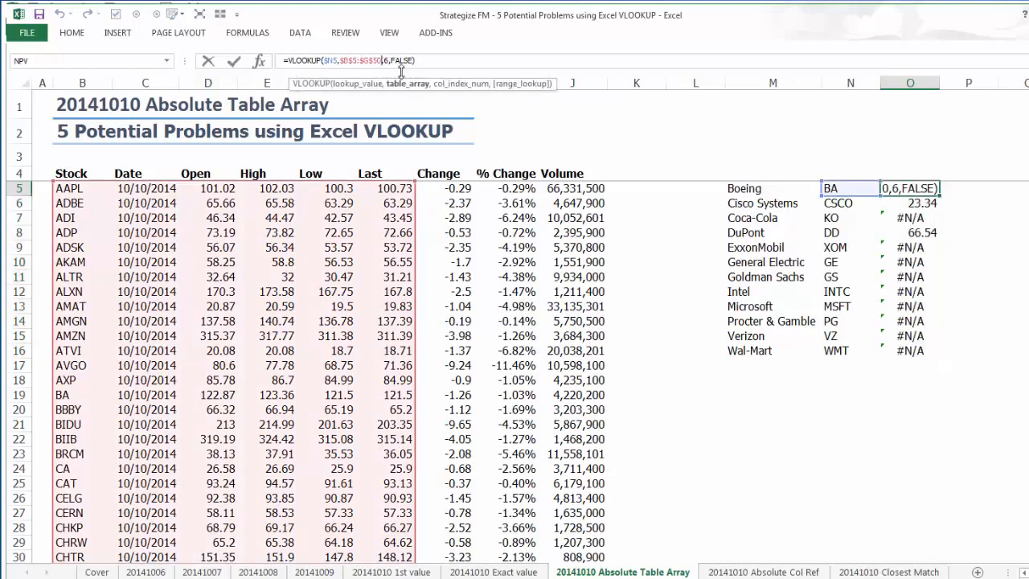
{"action": "type", "text": "0"}
{"action": "key", "text": "Return"}
{"action": "key", "text": "Up"}
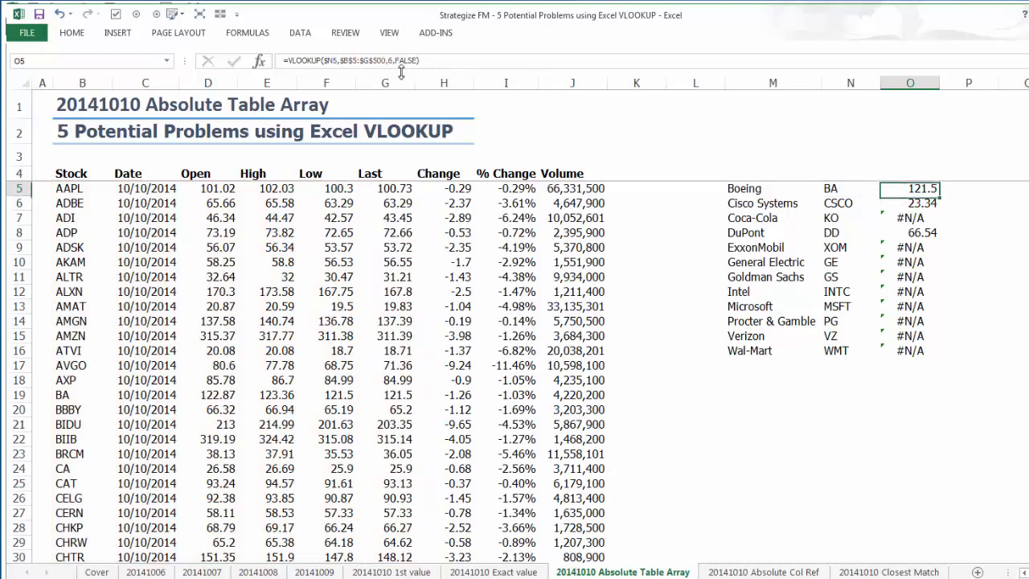
{"action": "double_click", "coordinate": [940, 196]}
Check the filled VLOOKUP formulas in O13, O9 and O5, and look at the Name Manager description.
{"action": "left_click", "coordinate": [902, 308]}
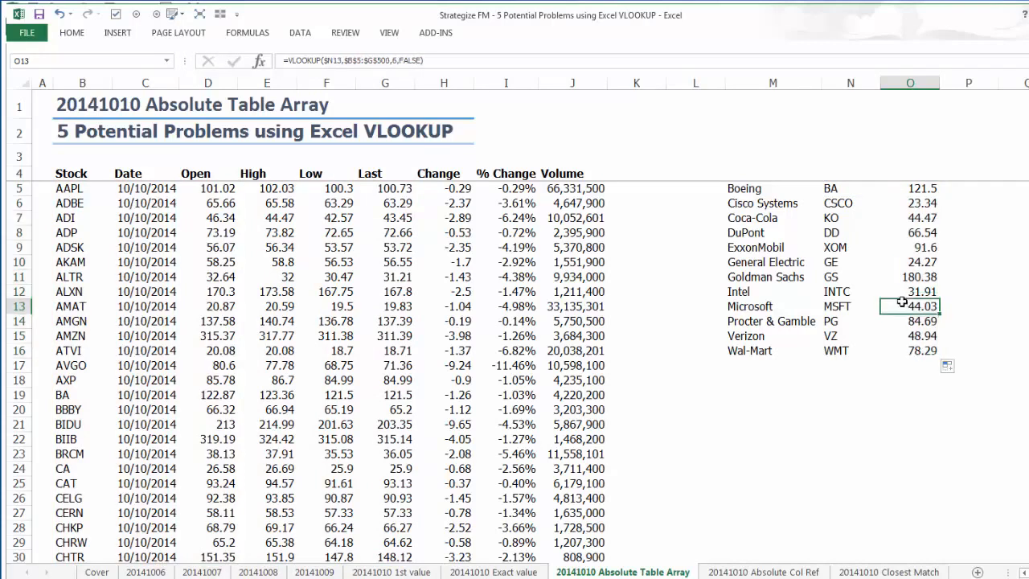
{"action": "left_click", "coordinate": [902, 247]}
{"action": "left_click", "coordinate": [900, 195]}
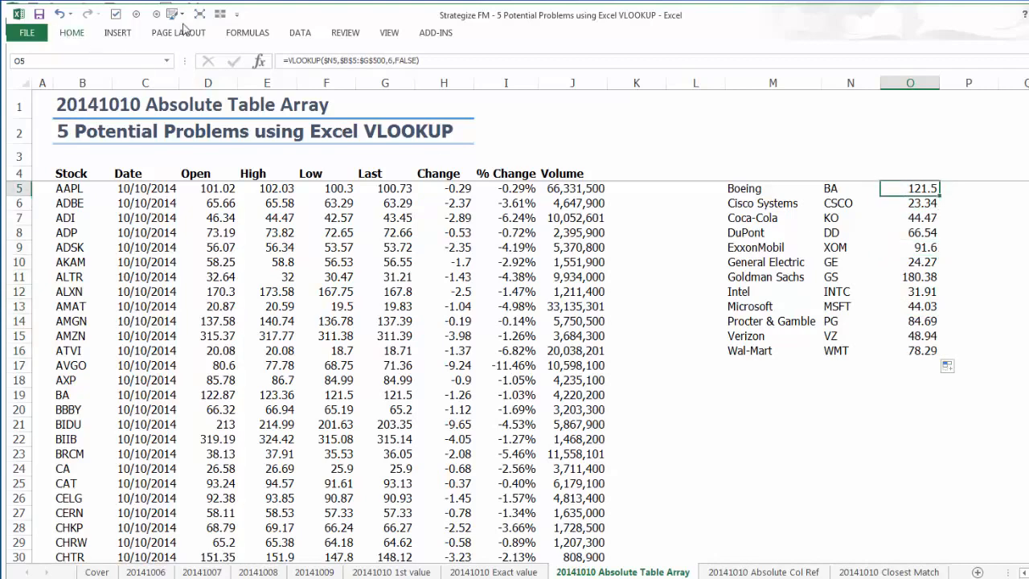
{"action": "left_click", "coordinate": [249, 34]}
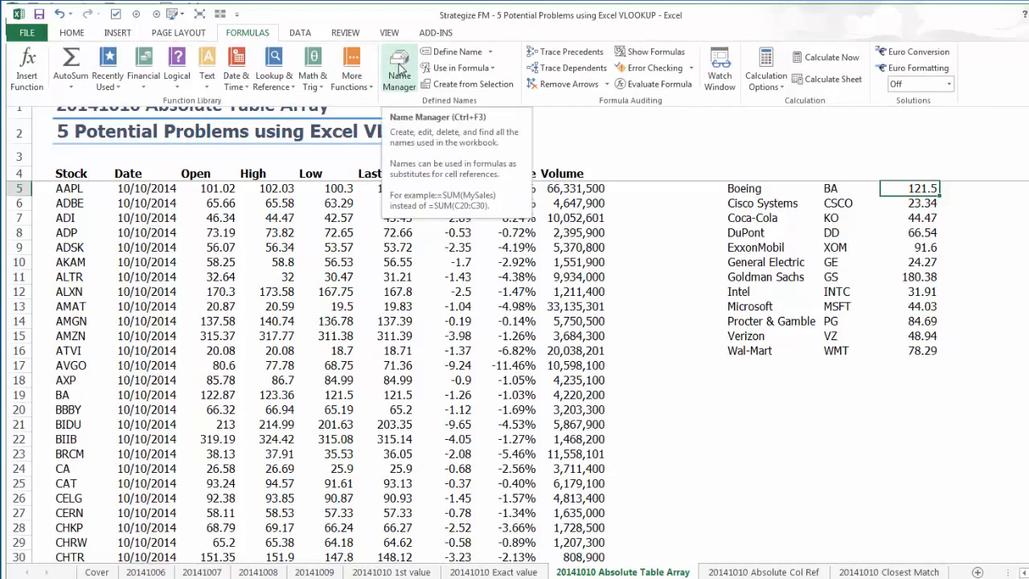
{"action": "left_click", "coordinate": [666, 197]}
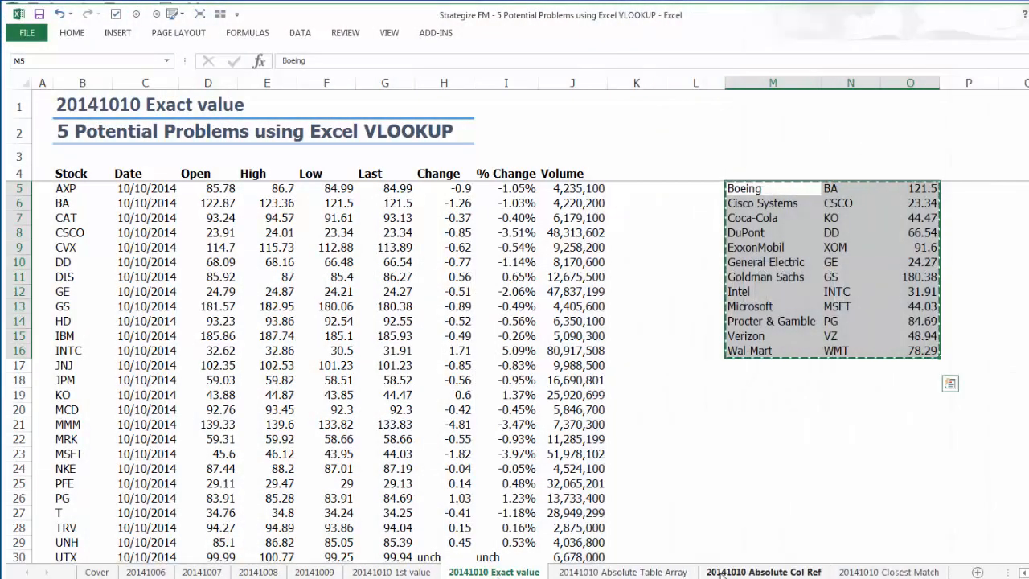
Paste the lookup table M5:O16 copied from the 20141010 Exact value sheet at M5 of the 20141010 Absolute Col Ref sheet.
{"action": "left_click", "coordinate": [721, 572]}
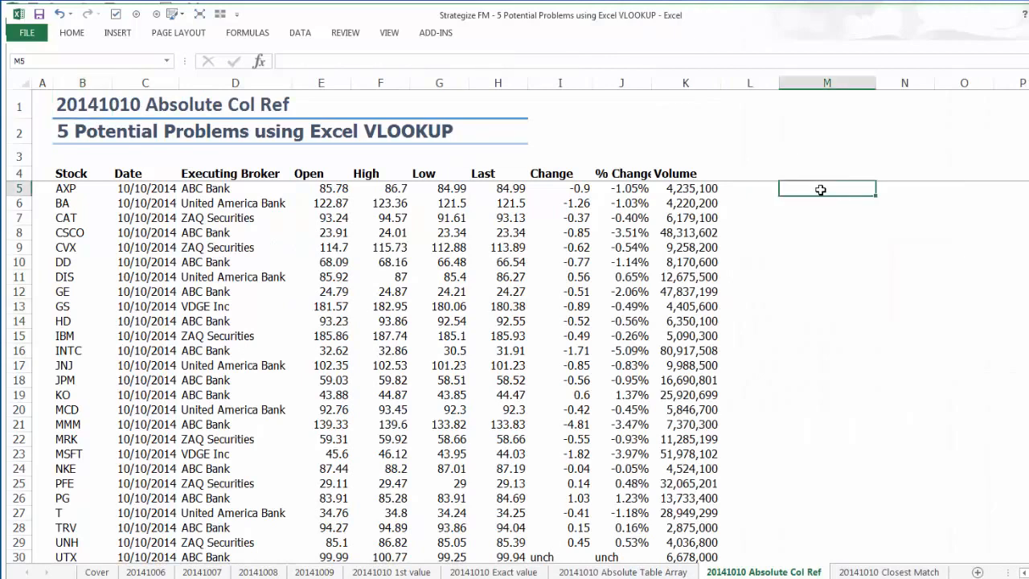
{"action": "key", "text": "ctrl+v"}
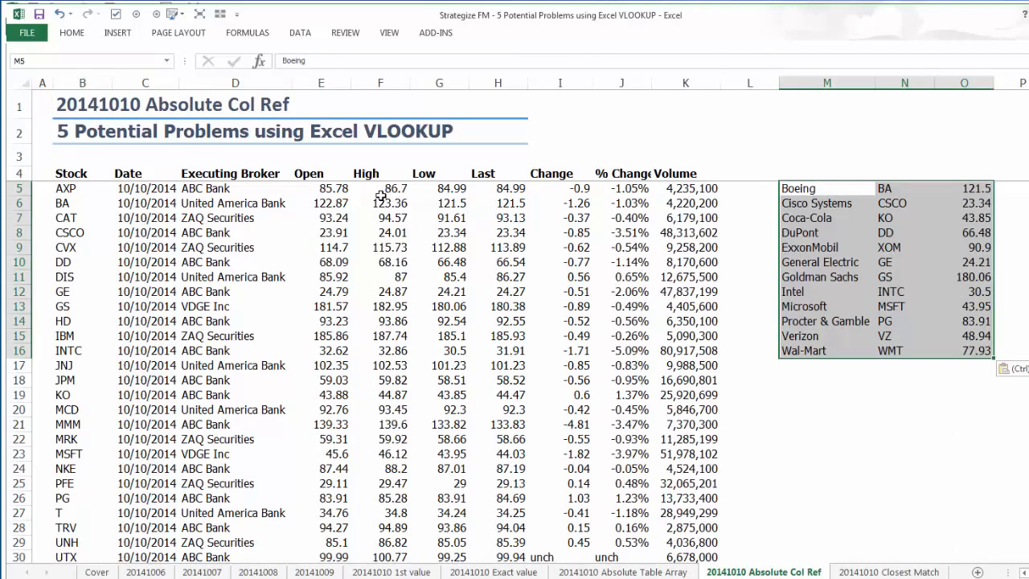
Examine the Executing Broker column and compare the column index of the VLOOKUP in O5 with the position of the Last column.
{"action": "left_click_drag", "start_coordinate": [231, 175], "coordinate": [232, 470]}
{"action": "left_click", "coordinate": [947, 191]}
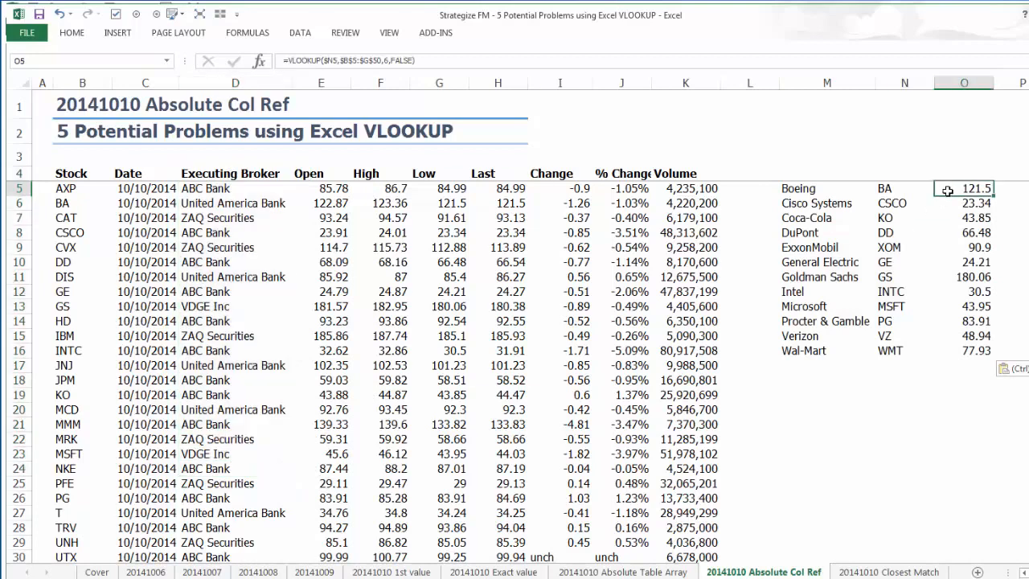
{"action": "double_click", "coordinate": [947, 191]}
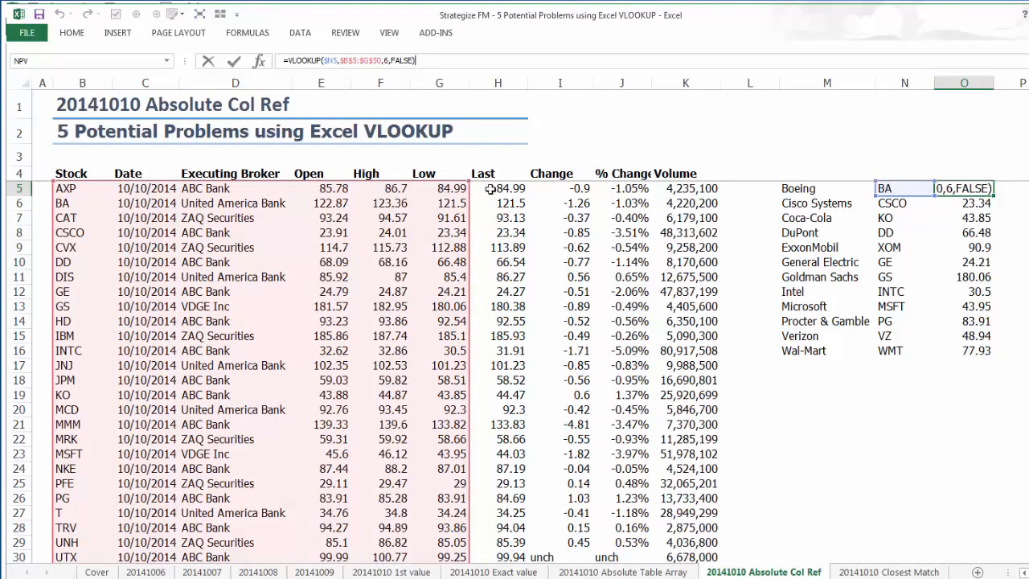
{"action": "key", "text": "ctrl+Return"}
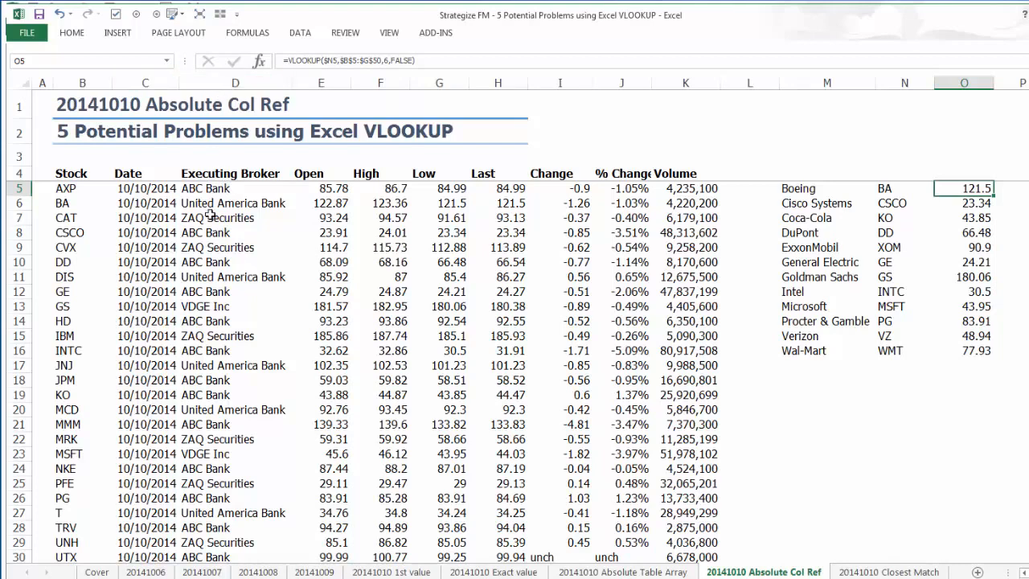
Move the Executing Broker column, header and data D4:D34, to column L starting at L4.
{"action": "left_click", "coordinate": [217, 172]}
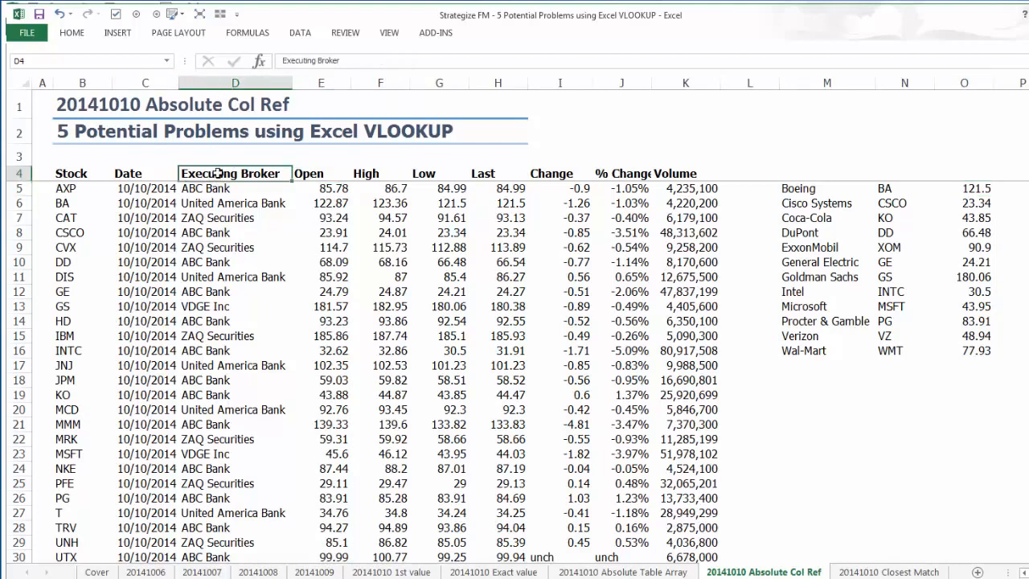
{"action": "key", "text": "ctrl+shift+Down"}
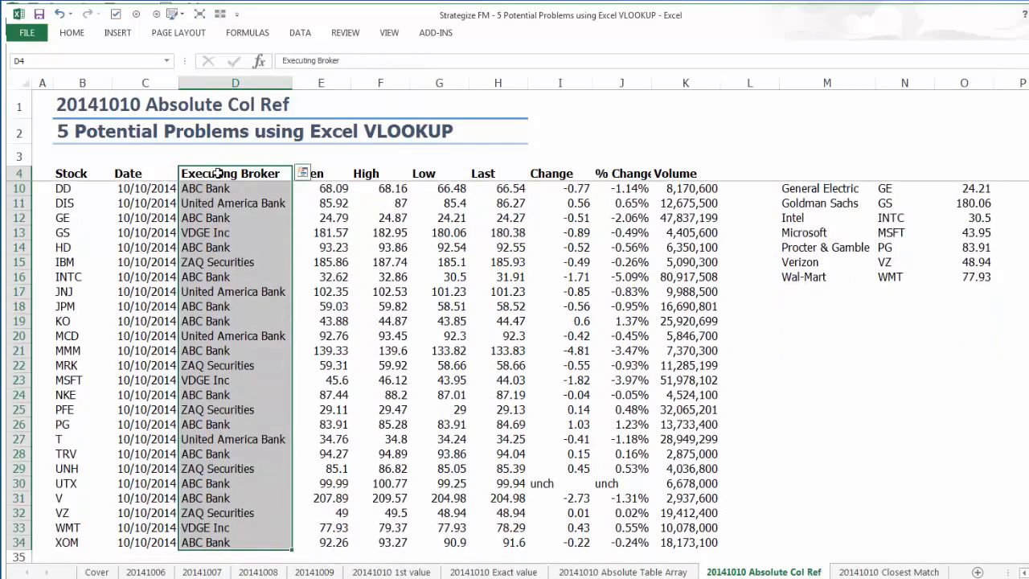
{"action": "key", "text": "ctrl+c"}
{"action": "key", "text": "Right"}
{"action": "key", "text": "Right"}
{"action": "key", "text": "Right"}
{"action": "key", "text": "Right"}
{"action": "key", "text": "Right"}
{"action": "key", "text": "Right"}
{"action": "key", "text": "Right"}
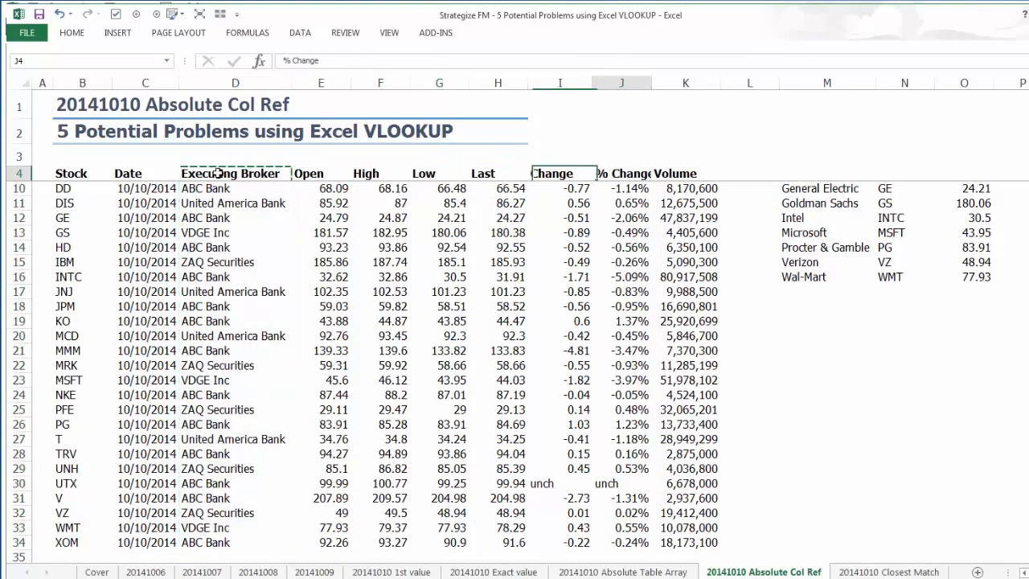
{"action": "key", "text": "Right"}
{"action": "scroll", "coordinate": [217, 173], "scroll_direction": "up", "scroll_amount": 2}
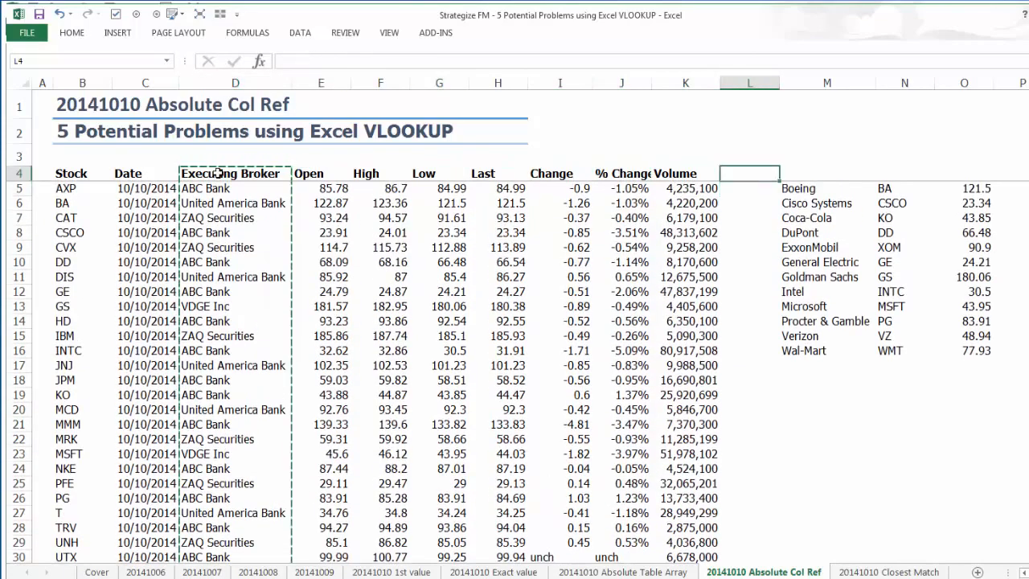
{"action": "key", "text": "ctrl+v"}
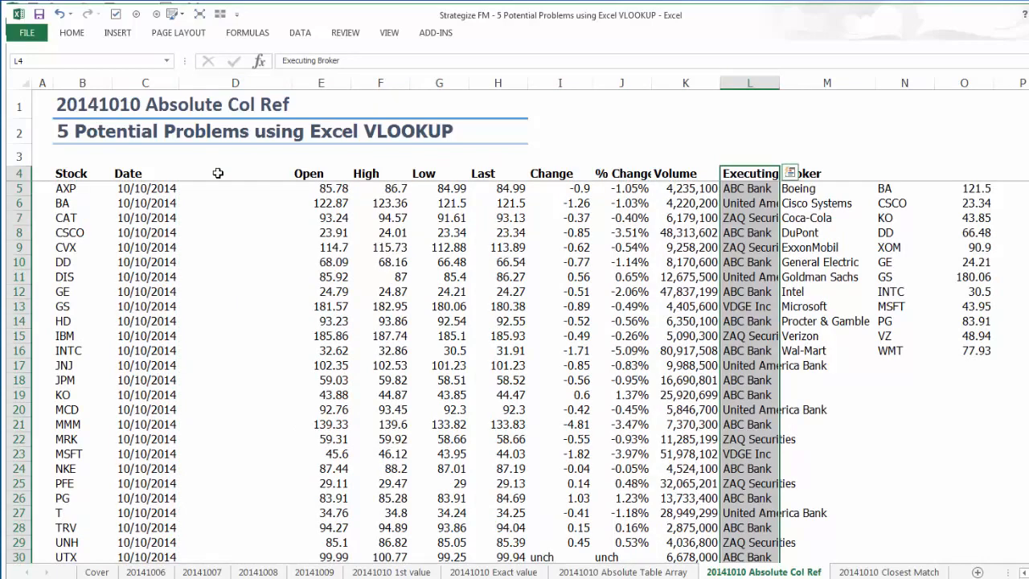
Move the Open to Volume data E4:K34 to start at D4, and autofit the width of column J.
{"action": "left_click_drag", "start_coordinate": [303, 175], "coordinate": [707, 533]}
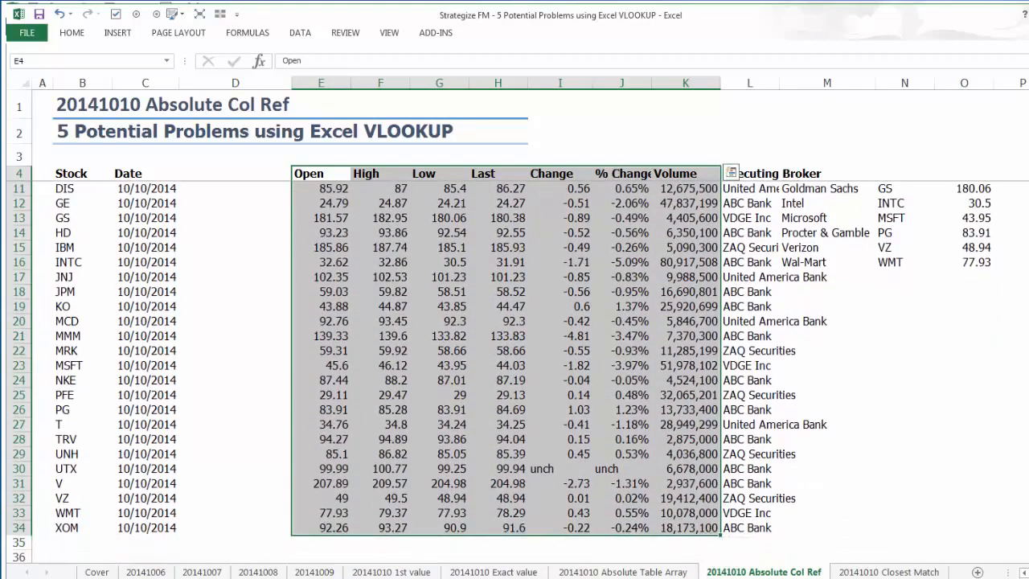
{"action": "scroll", "coordinate": [498, 361], "scroll_direction": "up", "scroll_amount": 2}
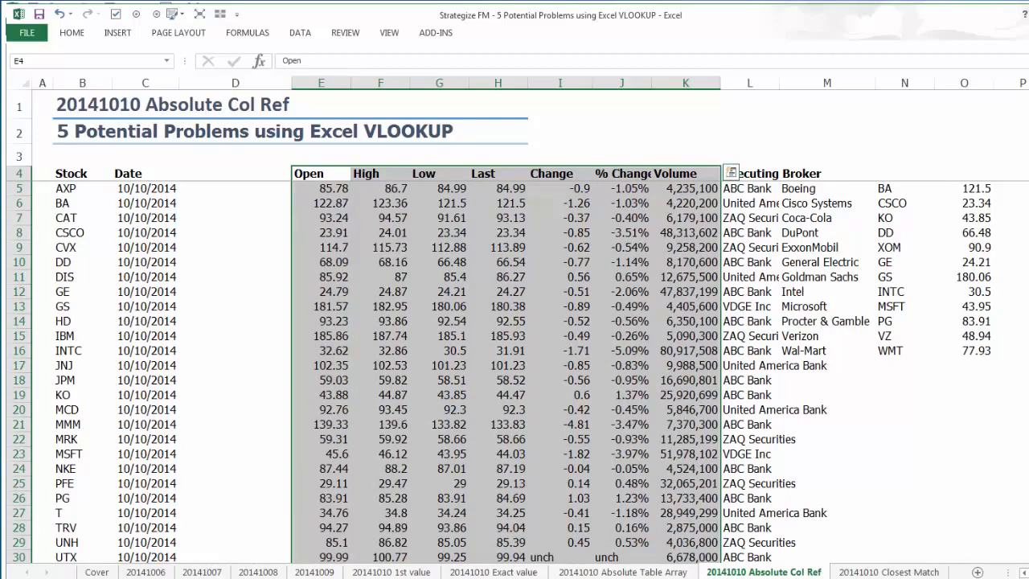
{"action": "key", "text": "ctrl+x"}
{"action": "left_click", "coordinate": [235, 173]}
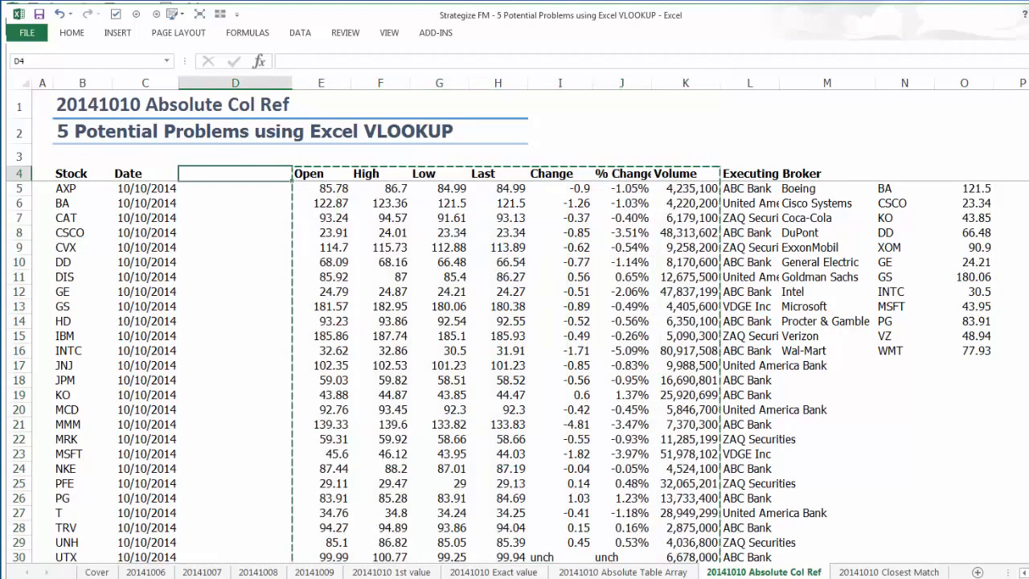
{"action": "key", "text": "ctrl+v"}
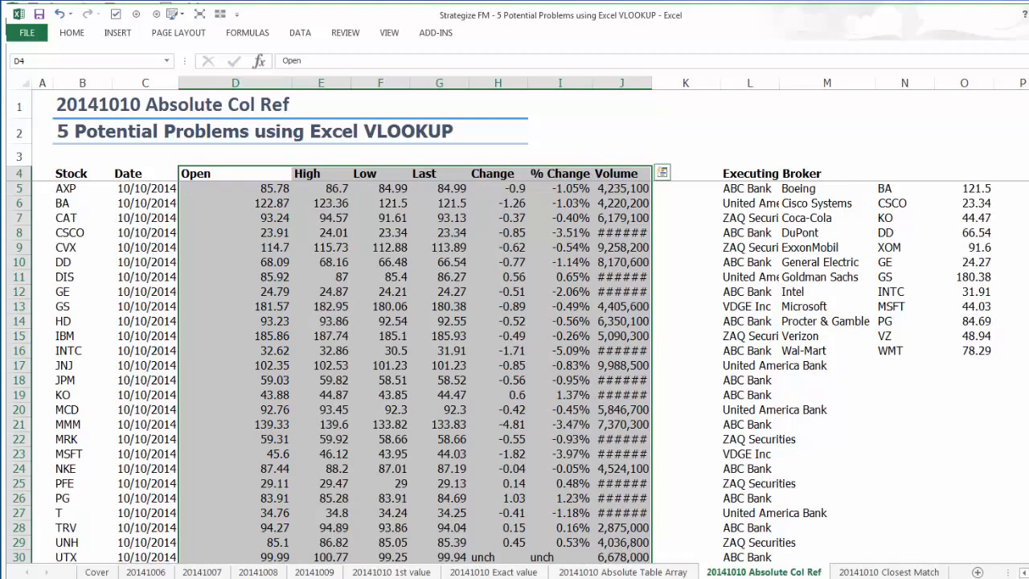
{"action": "left_click", "coordinate": [641, 82]}
{"action": "double_click", "coordinate": [651, 82]}
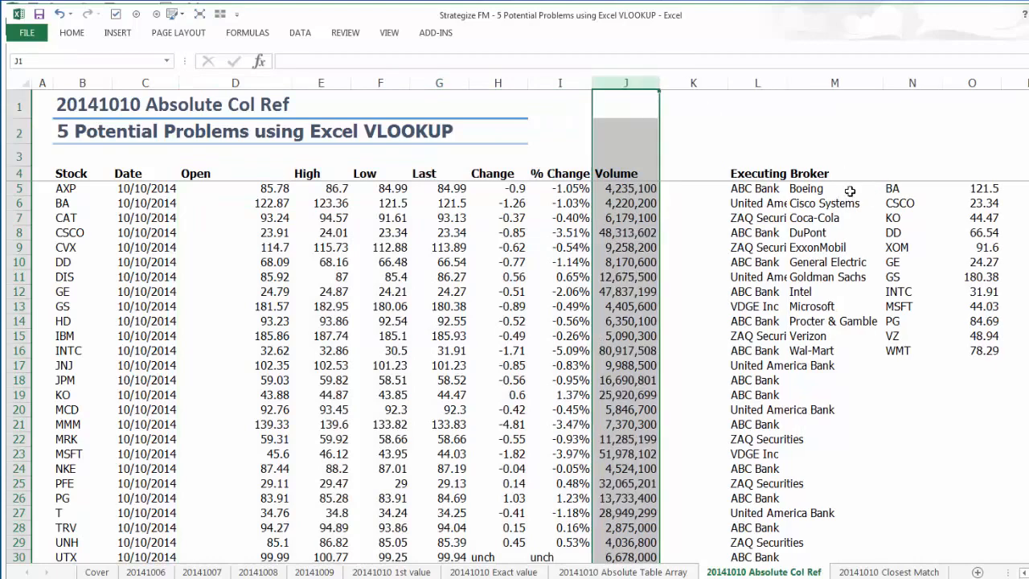
Inspect the table array and column index of the VLOOKUP in O5 against the rearranged stock data.
{"action": "left_click", "coordinate": [971, 188]}
{"action": "key", "text": "F2"}
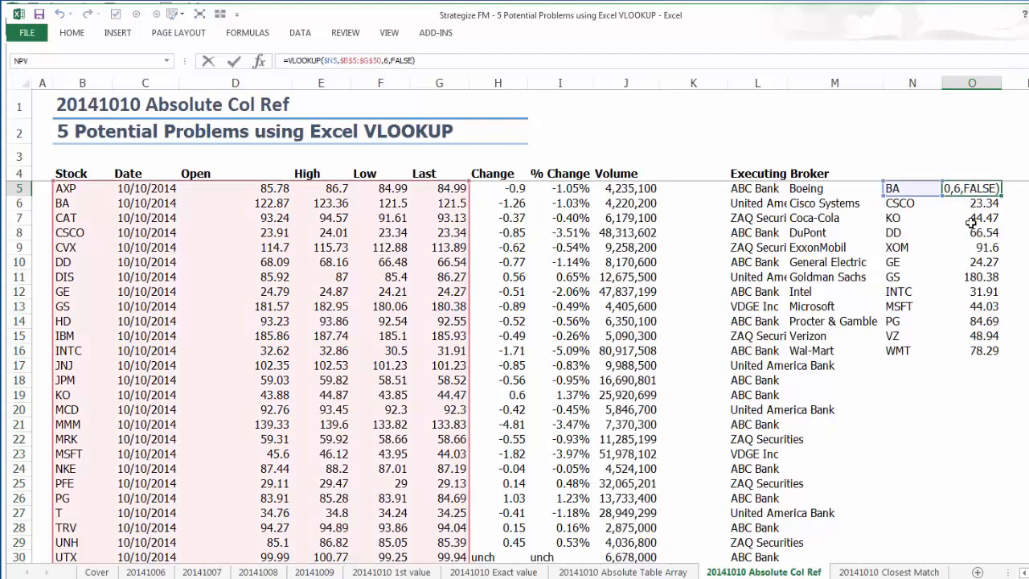
{"action": "key", "text": "Escape"}
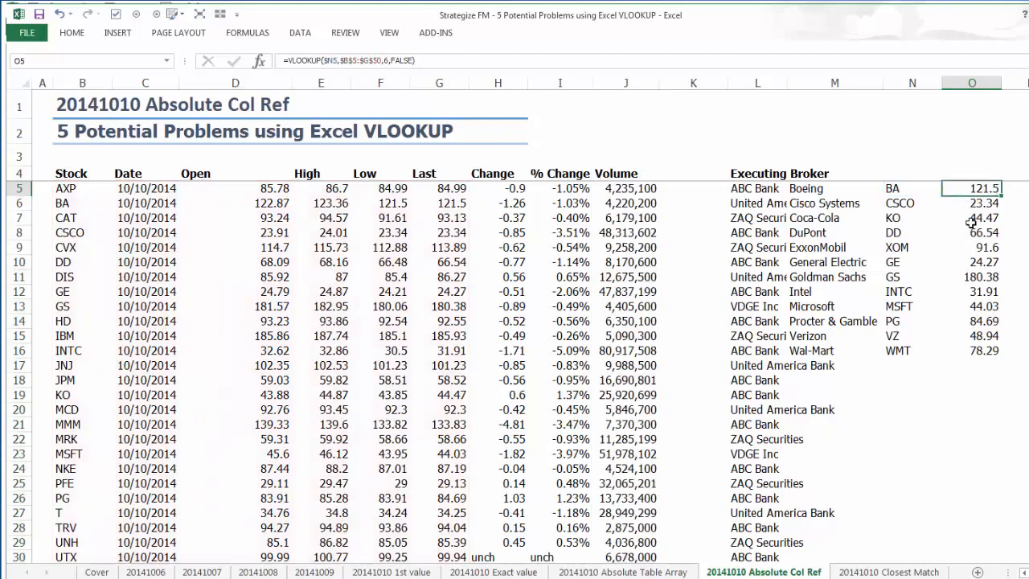
{"action": "left_click", "coordinate": [761, 82]}
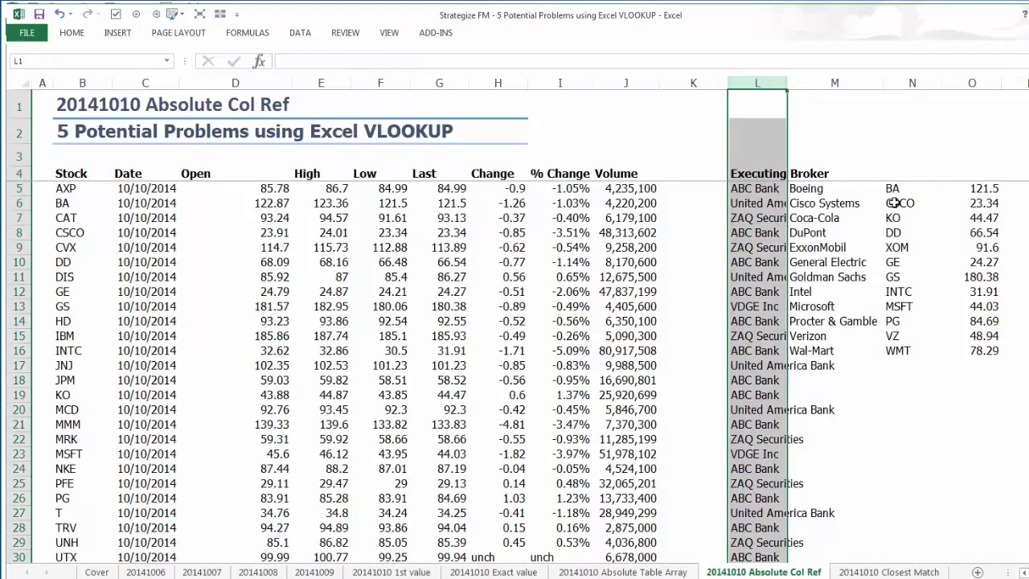
Replace the hard-coded column index of the VLOOKUP in O5 with COLUMNS($B:$G), and fill the formula down to O16.
{"action": "left_click", "coordinate": [960, 191]}
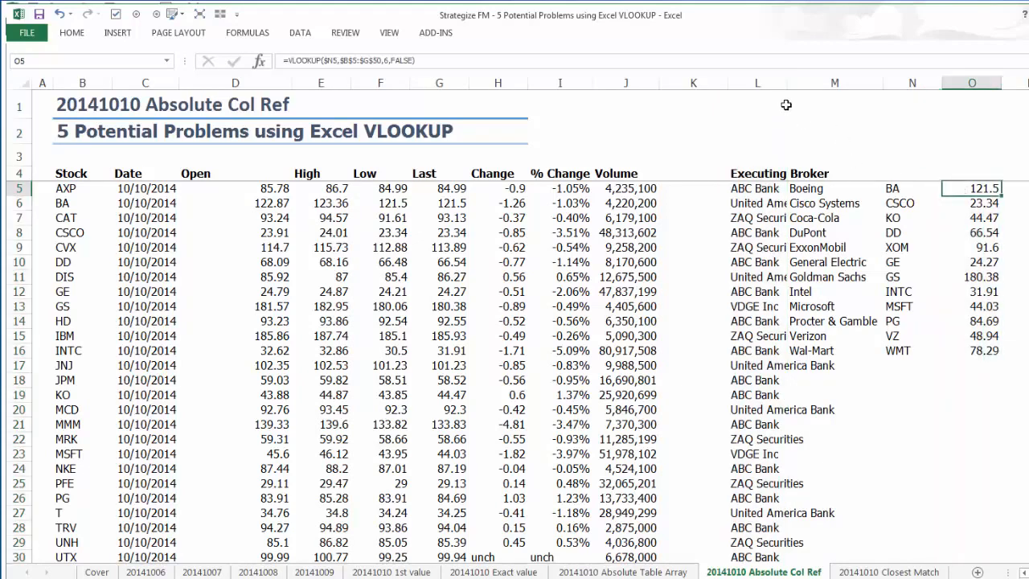
{"action": "left_click", "coordinate": [387, 61]}
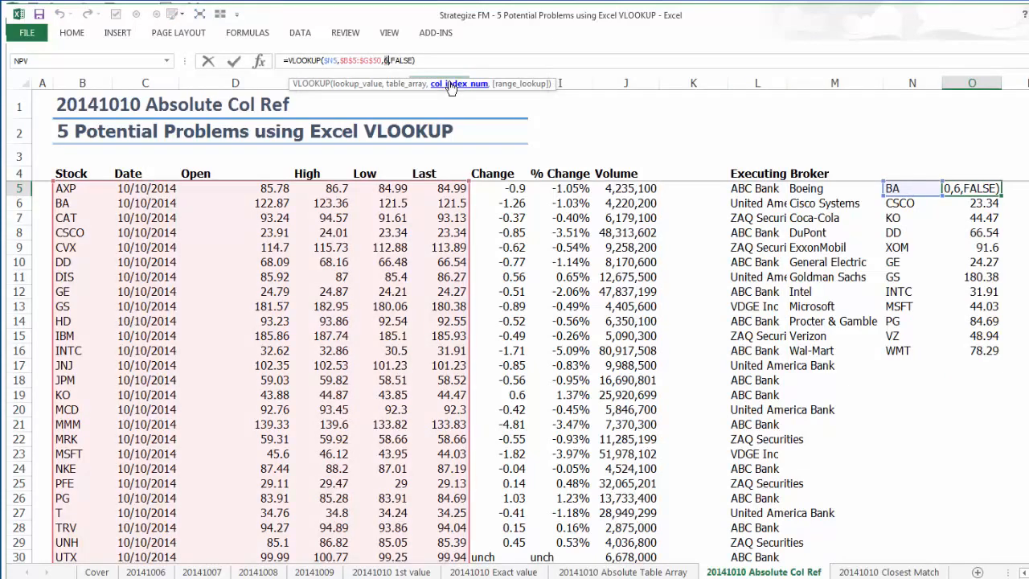
{"action": "type", "text": "col"}
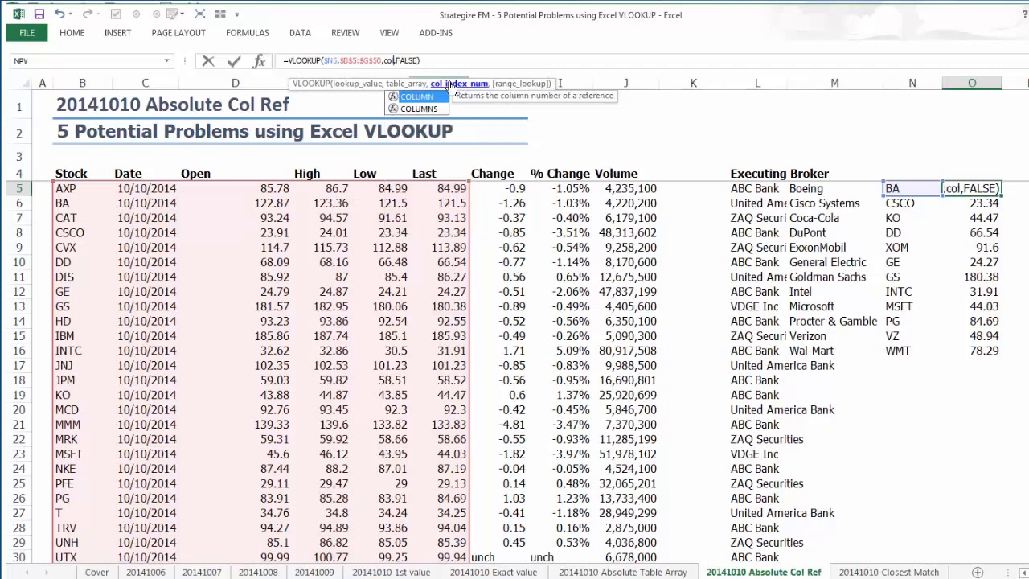
{"action": "type", "text": "umns"}
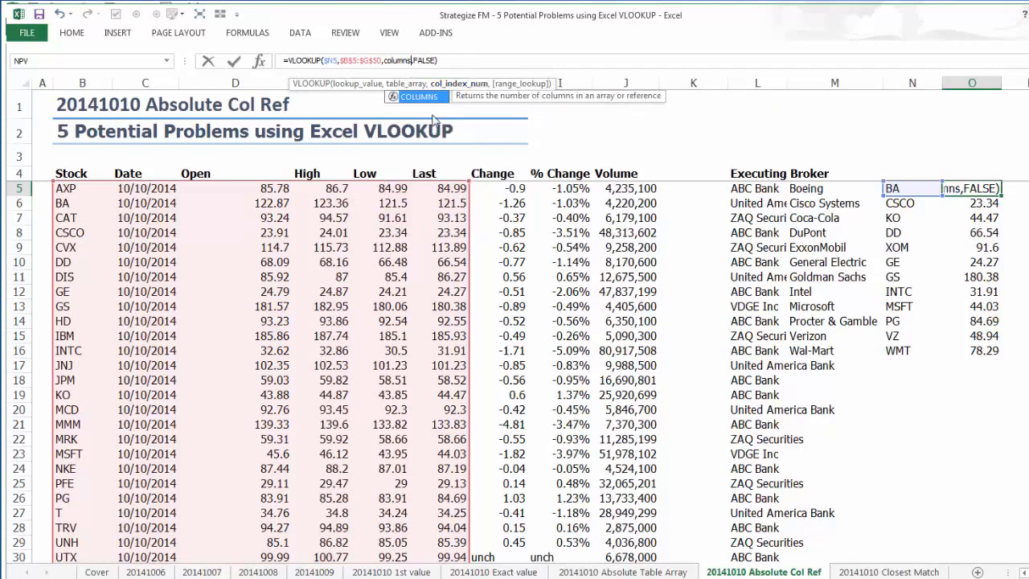
{"action": "key", "text": "Tab"}
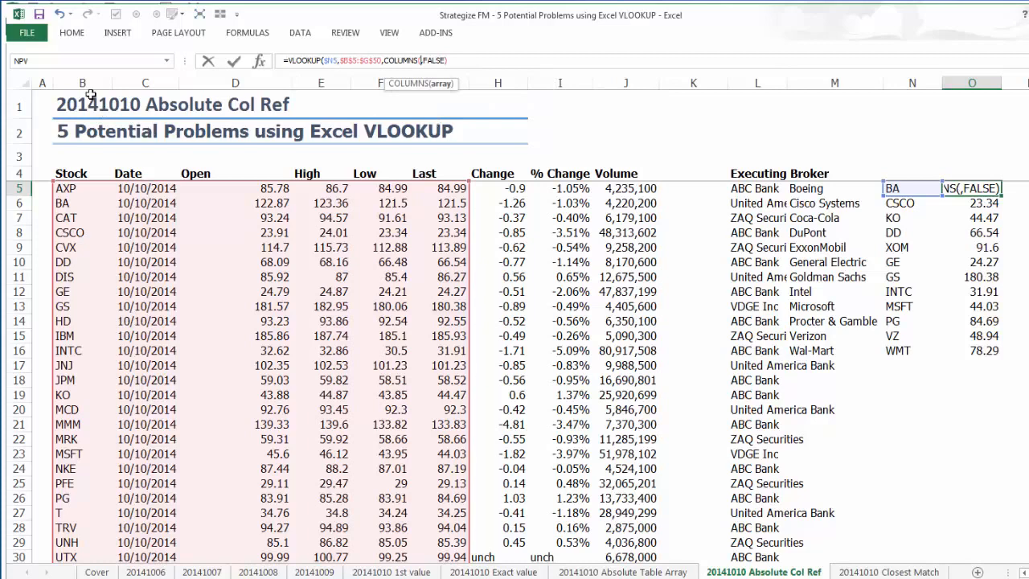
{"action": "left_click_drag", "start_coordinate": [82, 83], "coordinate": [430, 96]}
{"action": "key", "text": "F4"}
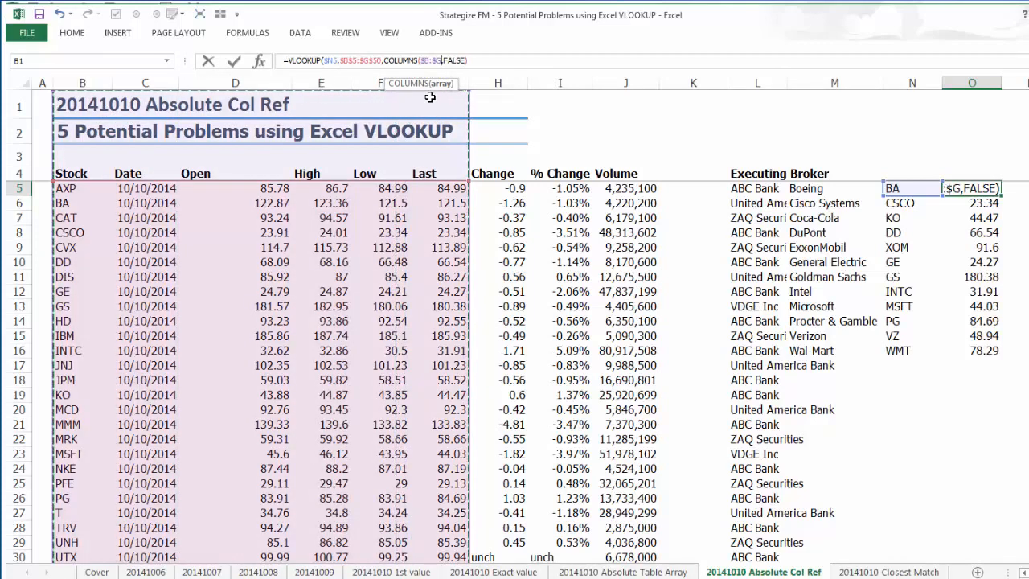
{"action": "type", "text": ")"}
{"action": "key", "text": "Return"}
{"action": "key", "text": "Up"}
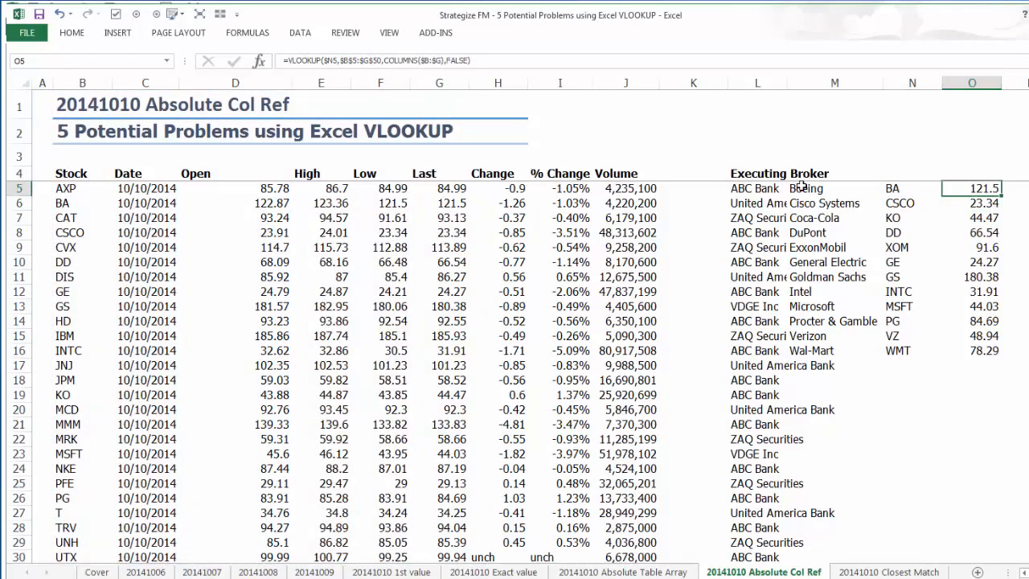
{"action": "double_click", "coordinate": [1003, 195]}
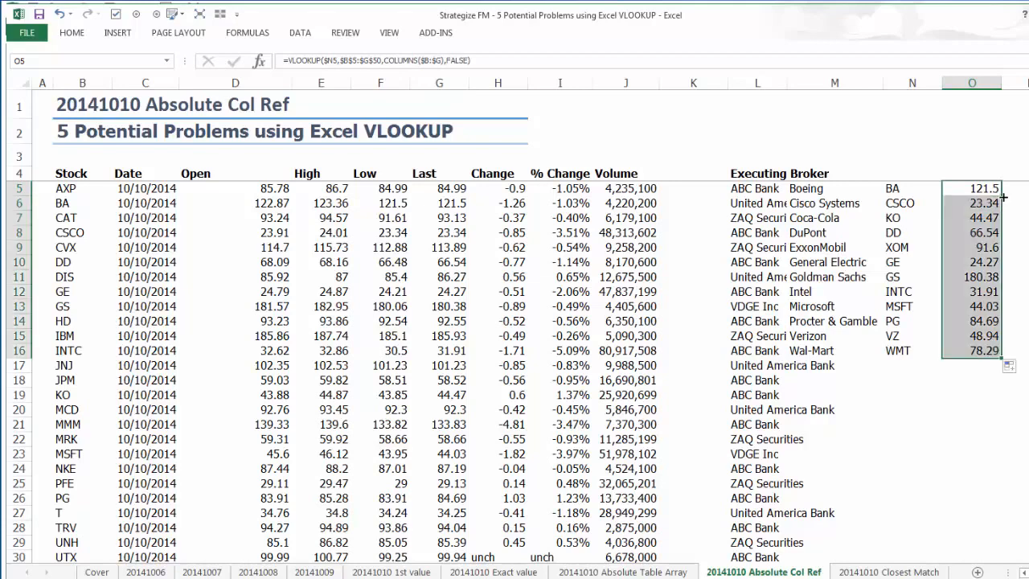
Move the entire Executing Broker column L in front of the Open column D, and check the VLOOKUP in O5.
{"action": "left_click", "coordinate": [745, 81]}
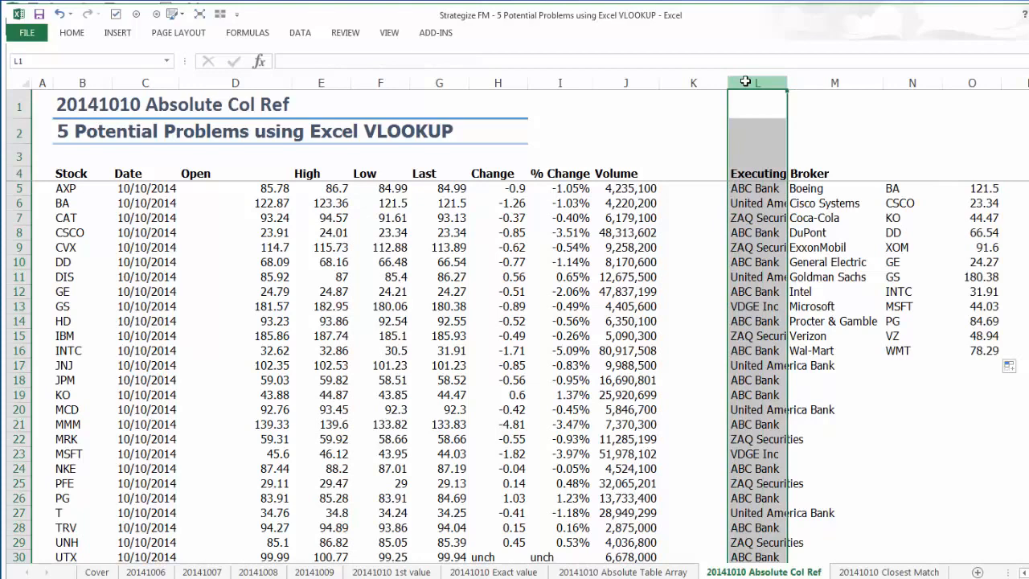
{"action": "key", "text": "ctrl+c"}
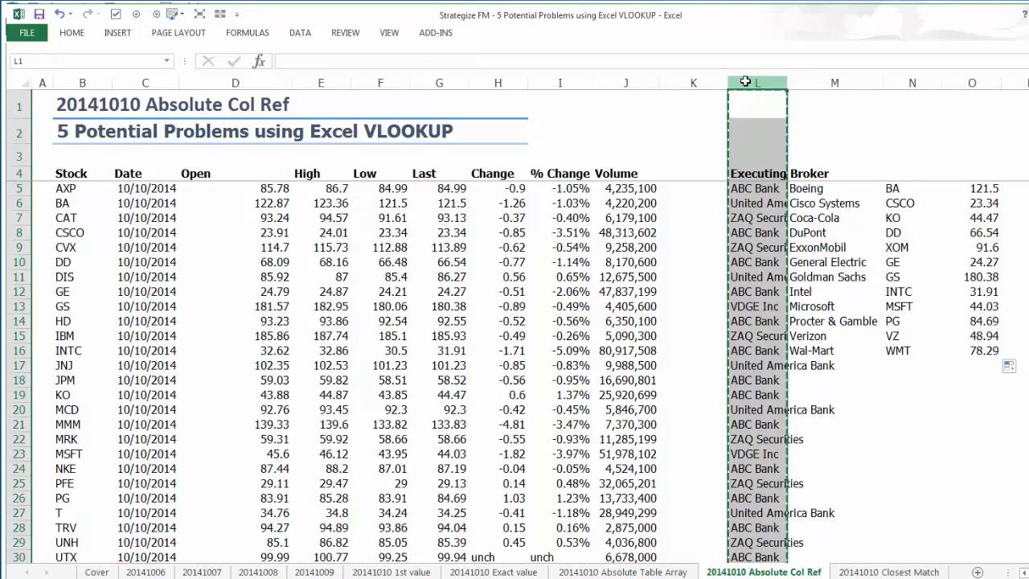
{"action": "left_click", "coordinate": [231, 82]}
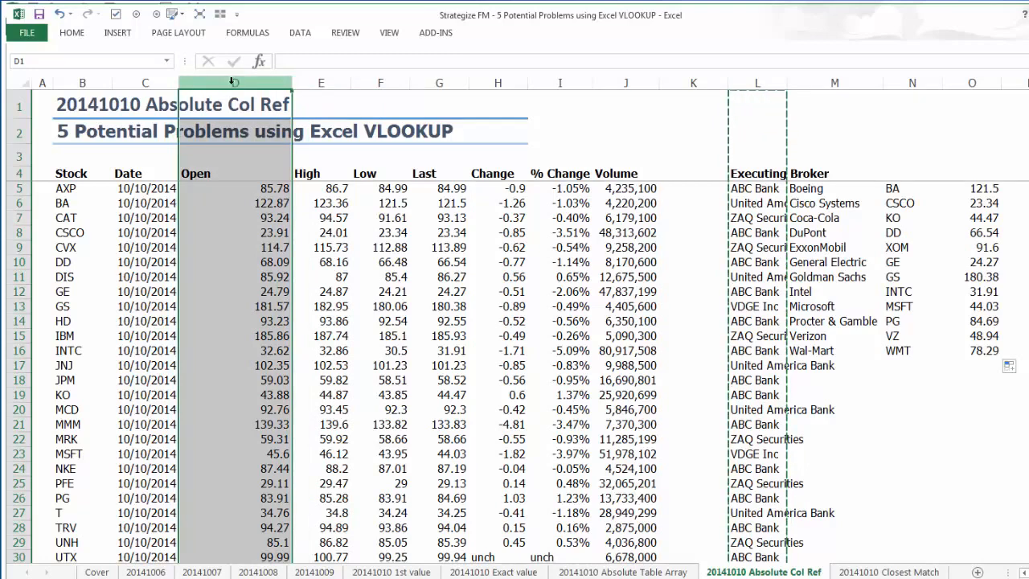
{"action": "right_click", "coordinate": [231, 84]}
{"action": "left_click", "coordinate": [265, 182]}
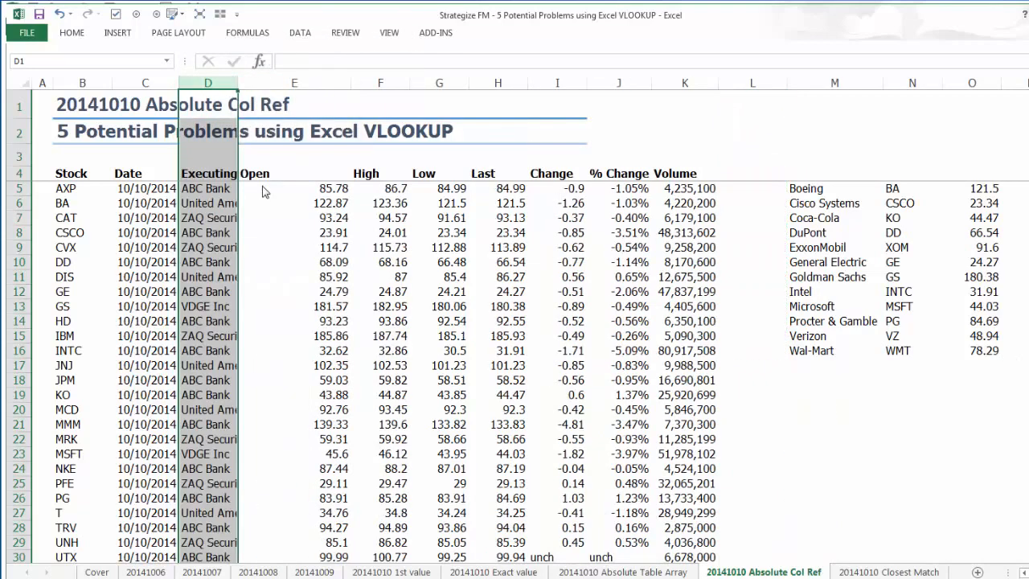
{"action": "left_click", "coordinate": [951, 190]}
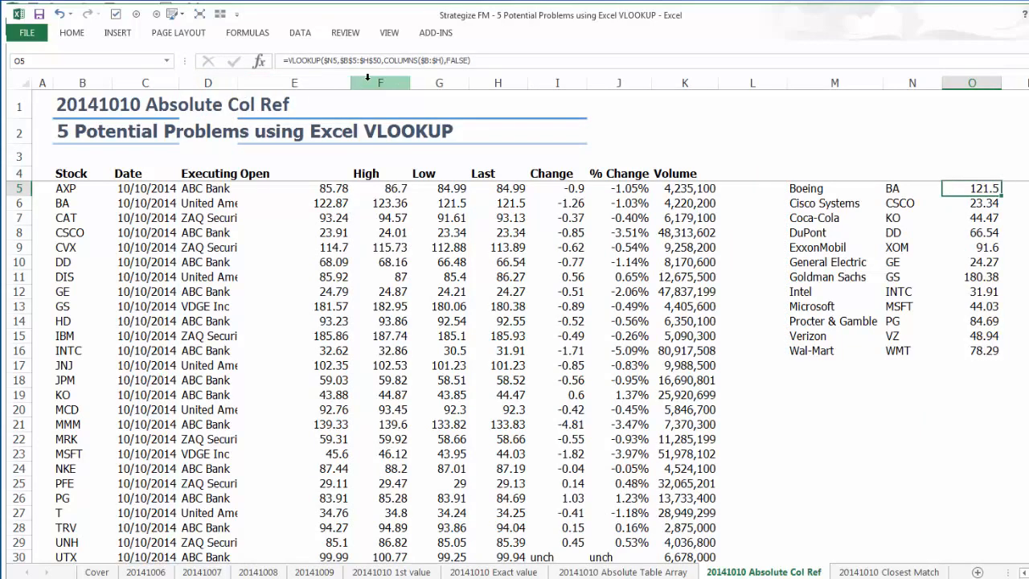
Narrow the Open column, widen the Executing Broker column to fit its text, and extend the title underlines across D1:D2.
{"action": "left_click_drag", "start_coordinate": [380, 83], "coordinate": [294, 82]}
{"action": "left_click_drag", "start_coordinate": [410, 82], "coordinate": [359, 83]}
{"action": "left_click", "coordinate": [215, 82]}
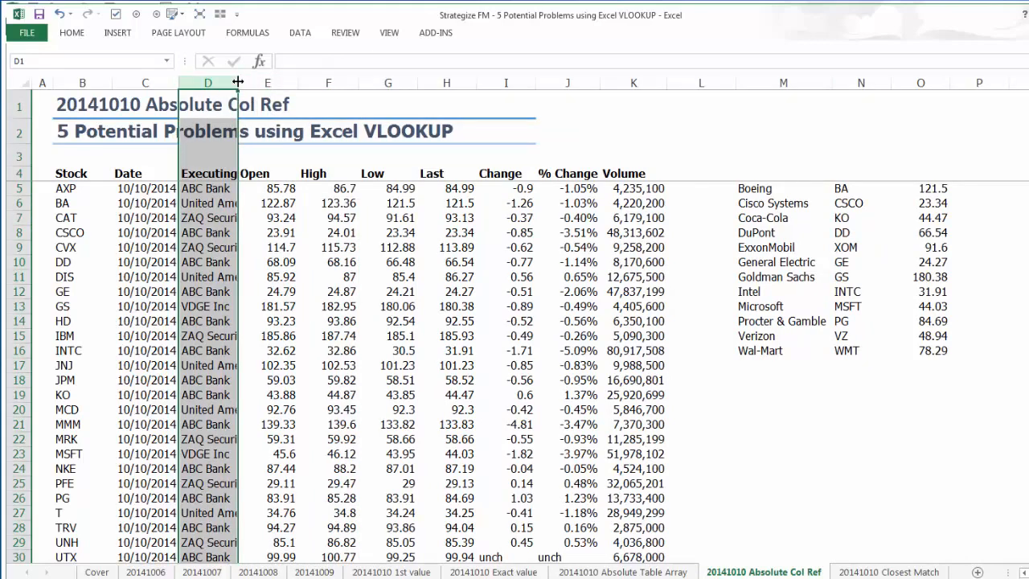
{"action": "left_click_drag", "start_coordinate": [238, 83], "coordinate": [290, 83]}
{"action": "left_click_drag", "start_coordinate": [146, 113], "coordinate": [198, 134]}
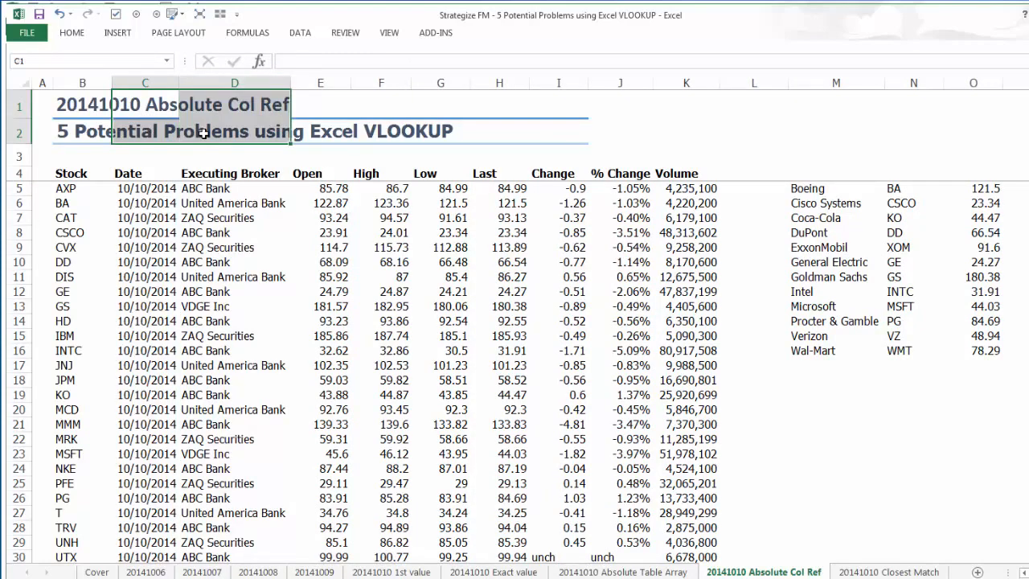
{"action": "left_click", "coordinate": [221, 134]}
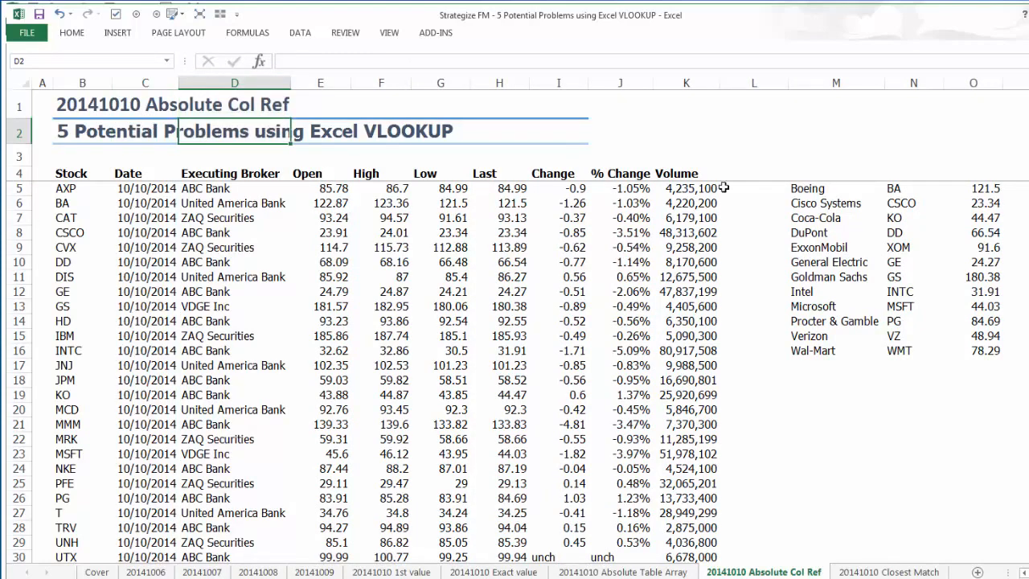
Check the COLUMNS-based VLOOKUPs in O5, O6 and O8 against the prices in the Last column.
{"action": "left_click", "coordinate": [975, 188]}
{"action": "double_click", "coordinate": [975, 188]}
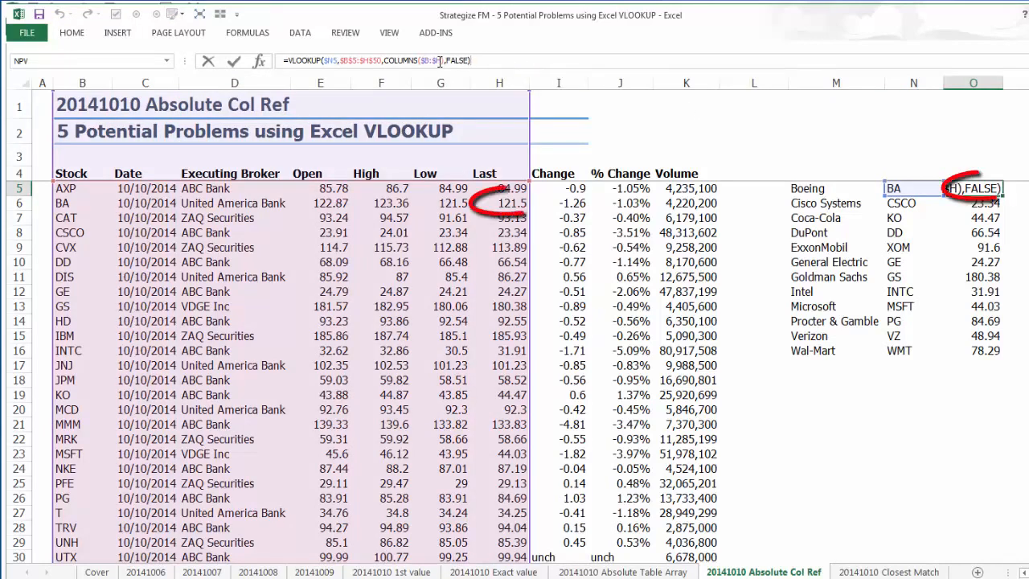
{"action": "key", "text": "Escape"}
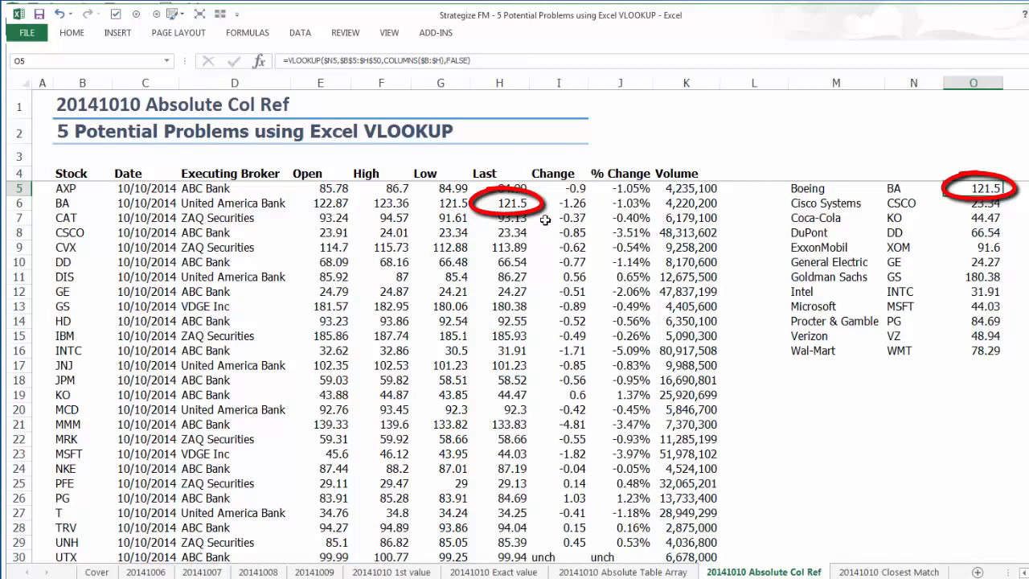
{"action": "left_click", "coordinate": [972, 200]}
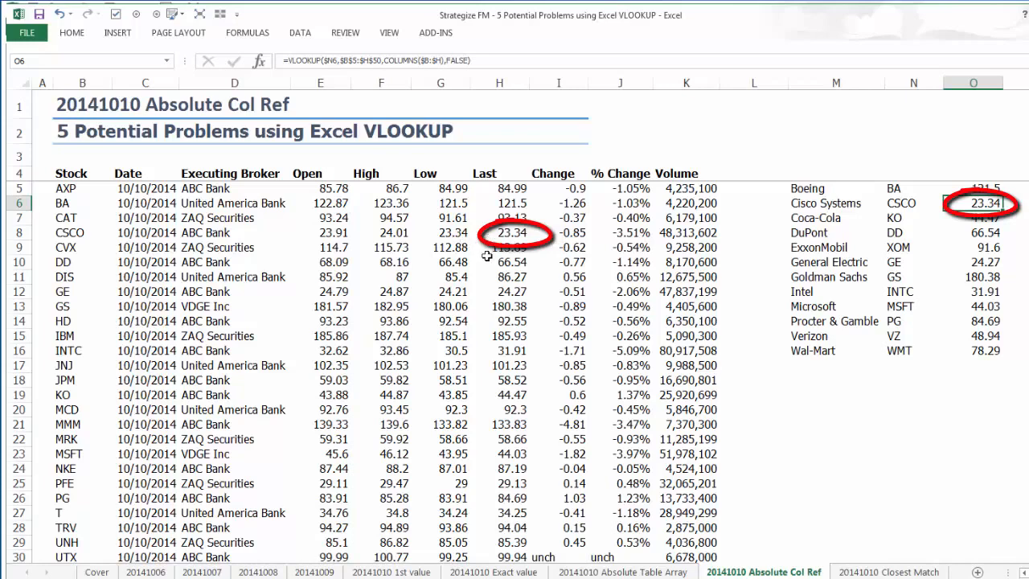
{"action": "left_click", "coordinate": [973, 233]}
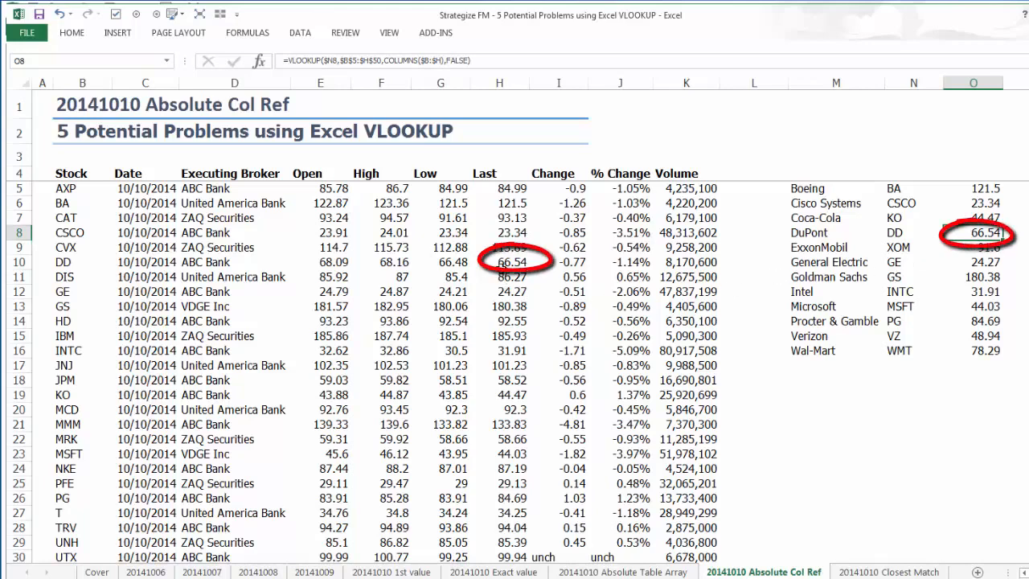
{"action": "left_click", "coordinate": [500, 263]}
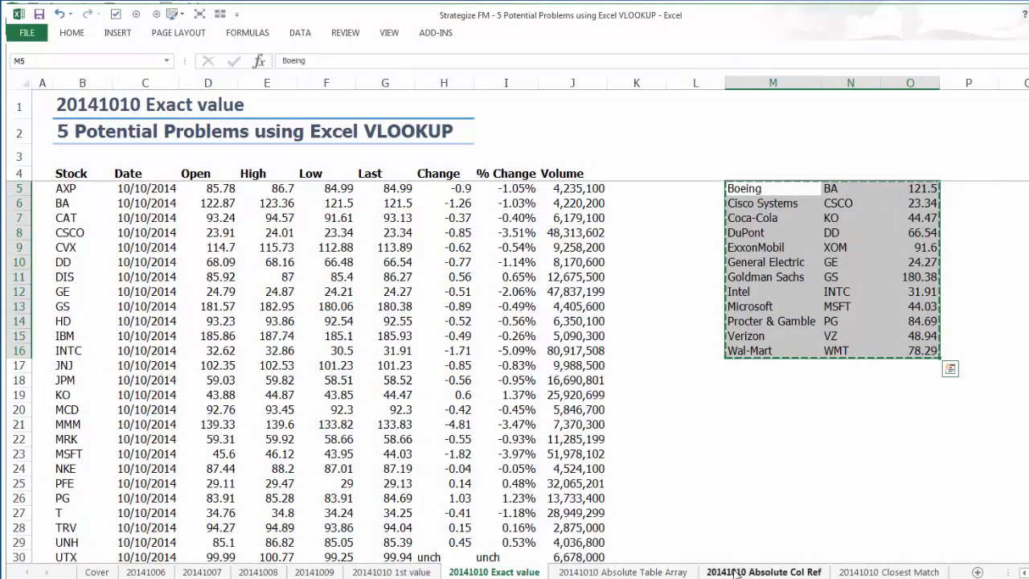
Paste the lookup table M5:O16 from the 20141010 Exact value sheet at M5 on the 20141010 Closest Match sheet, and check its formulas.
{"action": "left_click", "coordinate": [871, 571]}
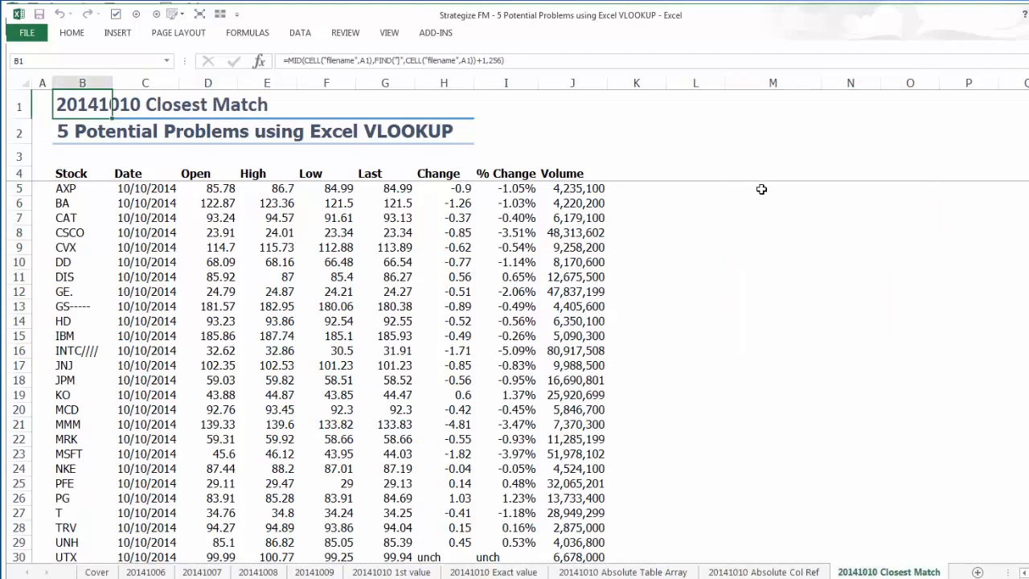
{"action": "key", "text": "ctrl+v"}
{"action": "left_click", "coordinate": [897, 187]}
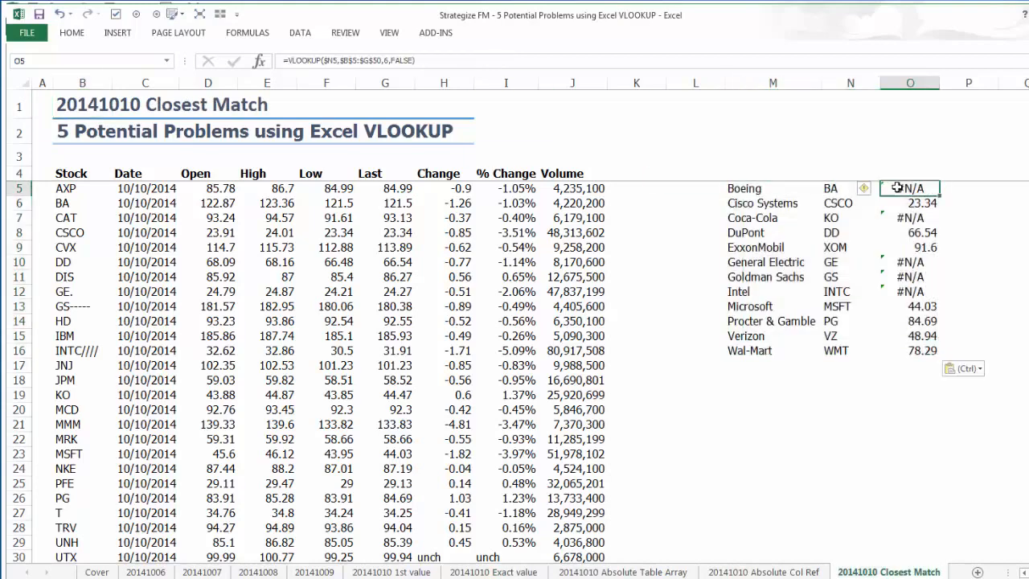
{"action": "left_click", "coordinate": [902, 249]}
Set the range lookup of the VLOOKUP in O5 to TRUE for approximate match, and fill it down to O16.
{"action": "left_click", "coordinate": [909, 190]}
{"action": "left_click", "coordinate": [394, 61]}
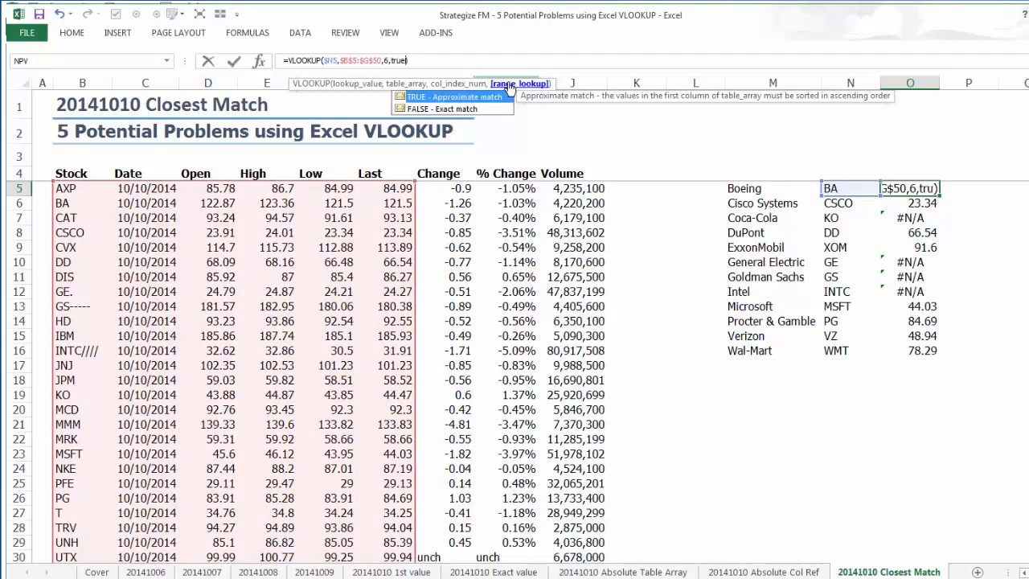
{"action": "key", "text": "Return"}
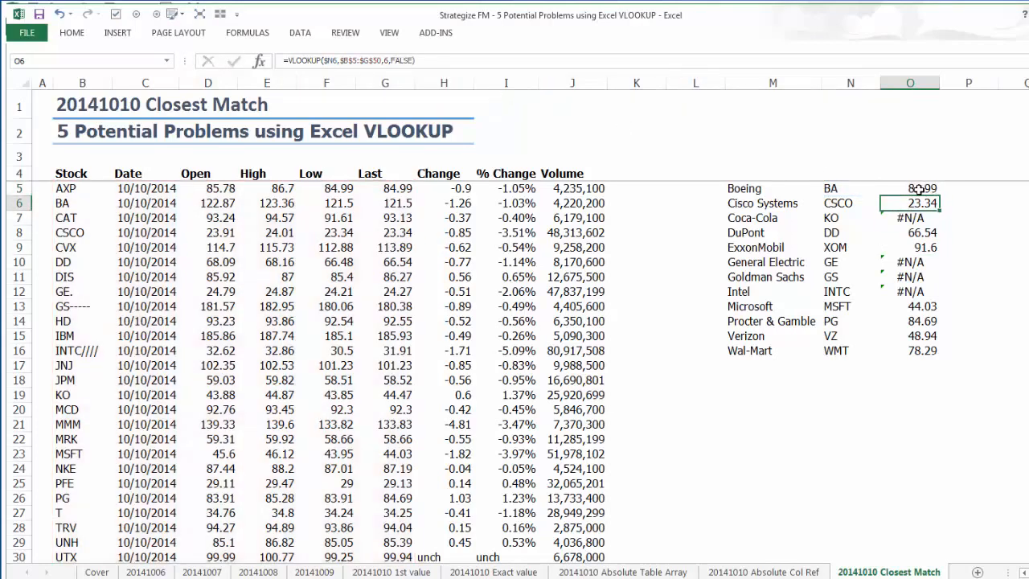
{"action": "left_click", "coordinate": [933, 191]}
{"action": "double_click", "coordinate": [940, 196]}
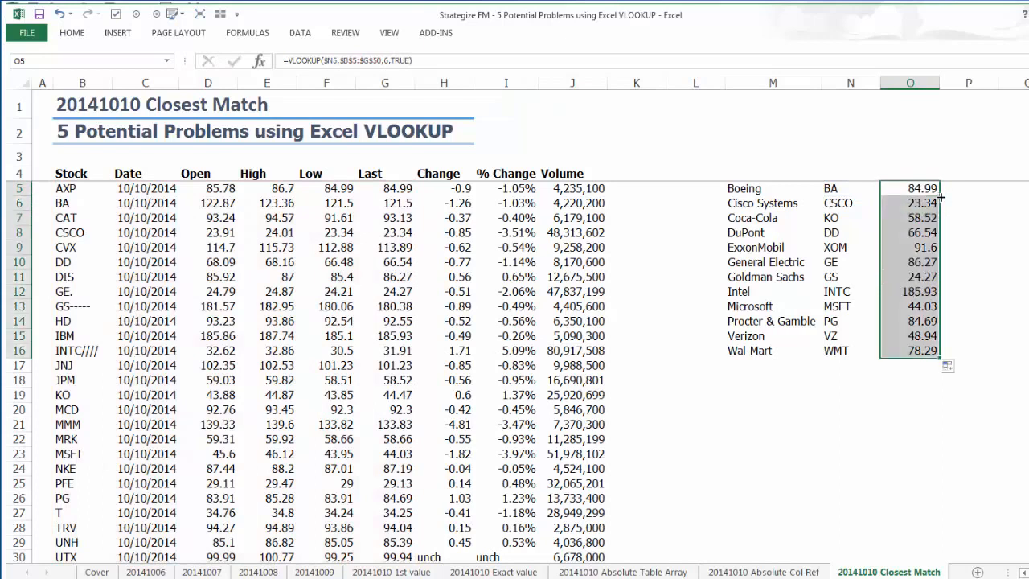
Compare the approximate-match results for Boeing, General Electric and Coca-Cola with the stock symbols and prices in the Last column.
{"action": "left_click", "coordinate": [924, 190]}
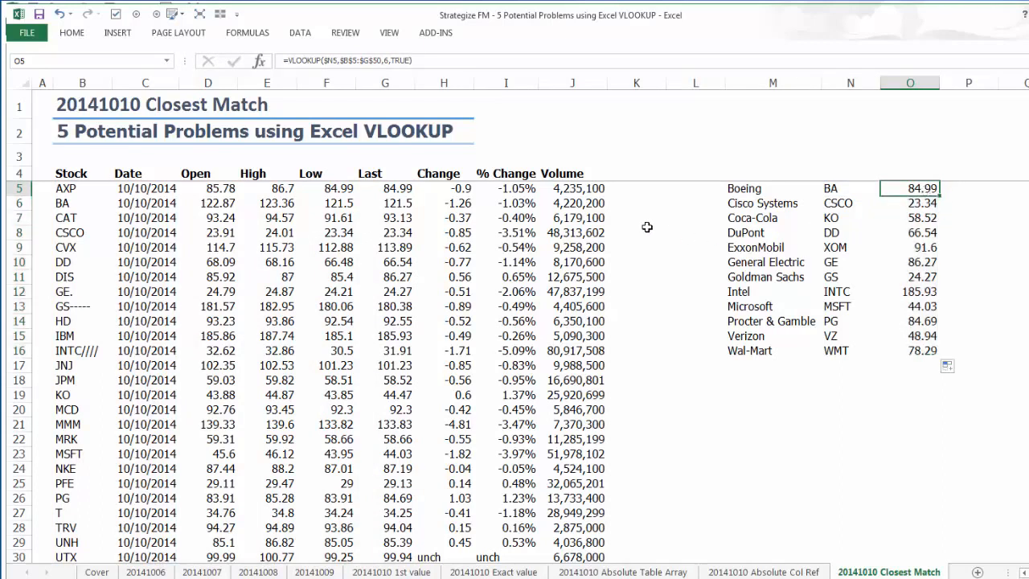
{"action": "left_click", "coordinate": [394, 188], "text": "ctrl"}
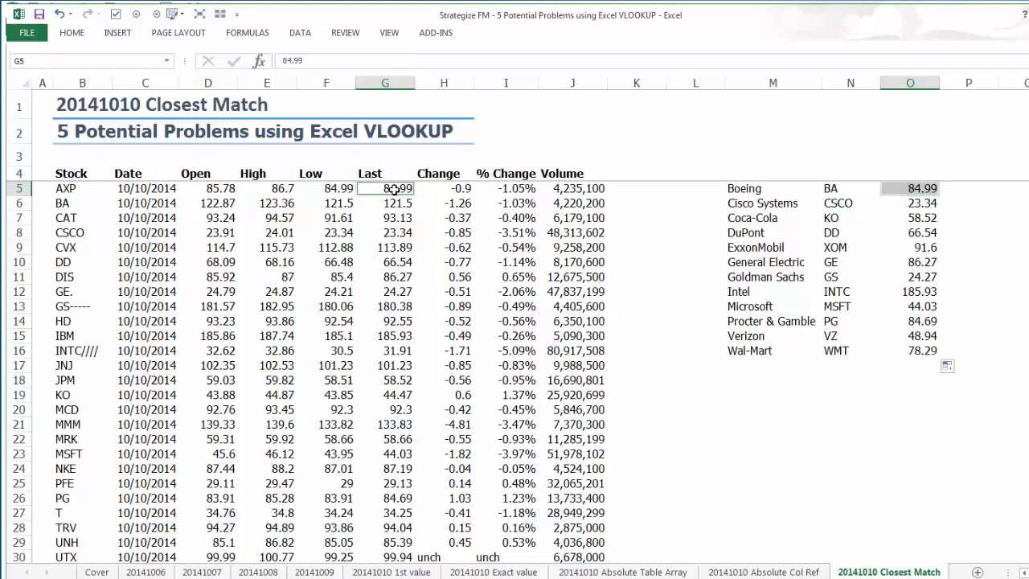
{"action": "left_click", "coordinate": [47, 204], "text": "ctrl"}
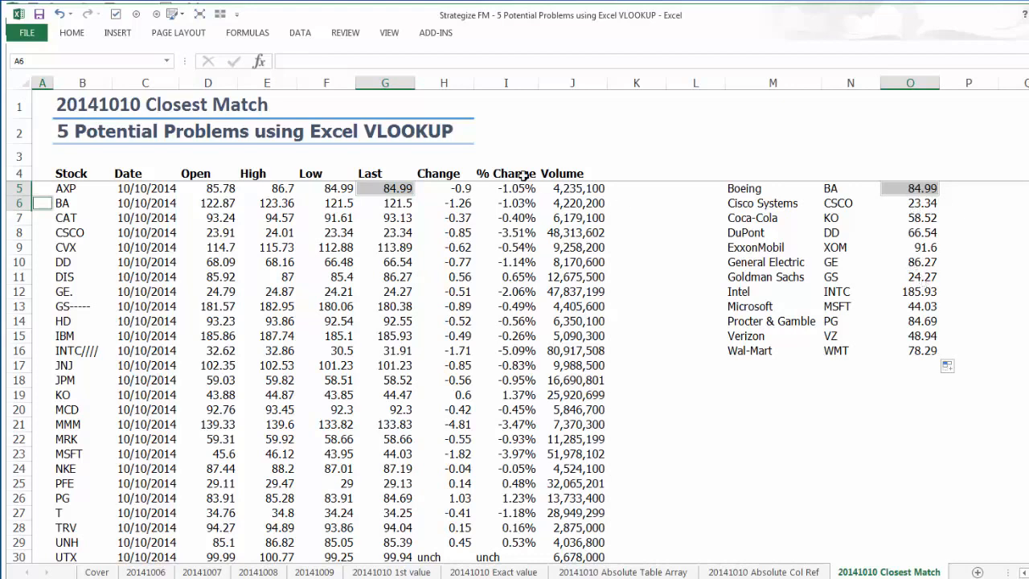
{"action": "left_click", "coordinate": [912, 263]}
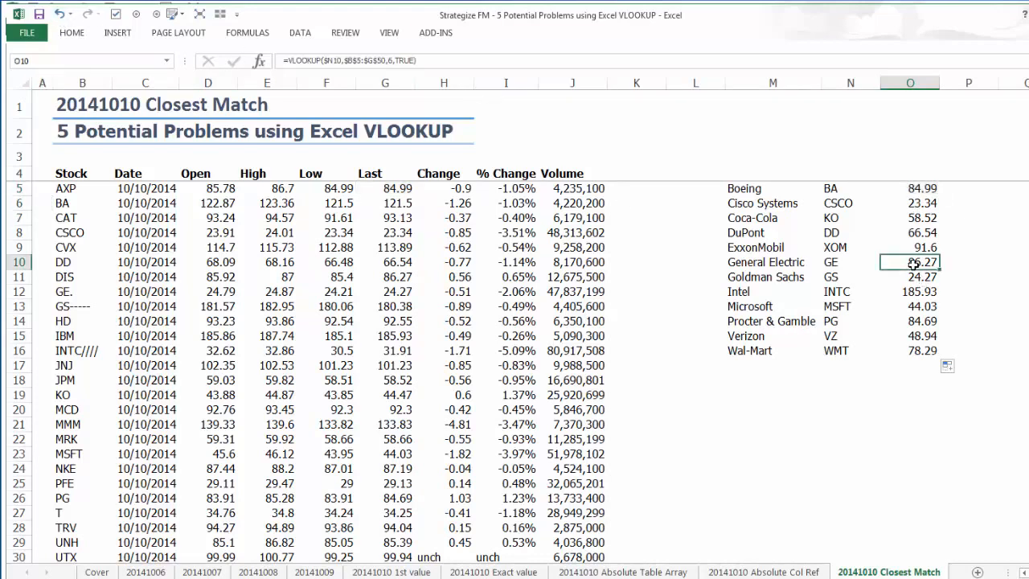
{"action": "left_click", "coordinate": [386, 277]}
{"action": "left_click", "coordinate": [46, 293], "text": "ctrl"}
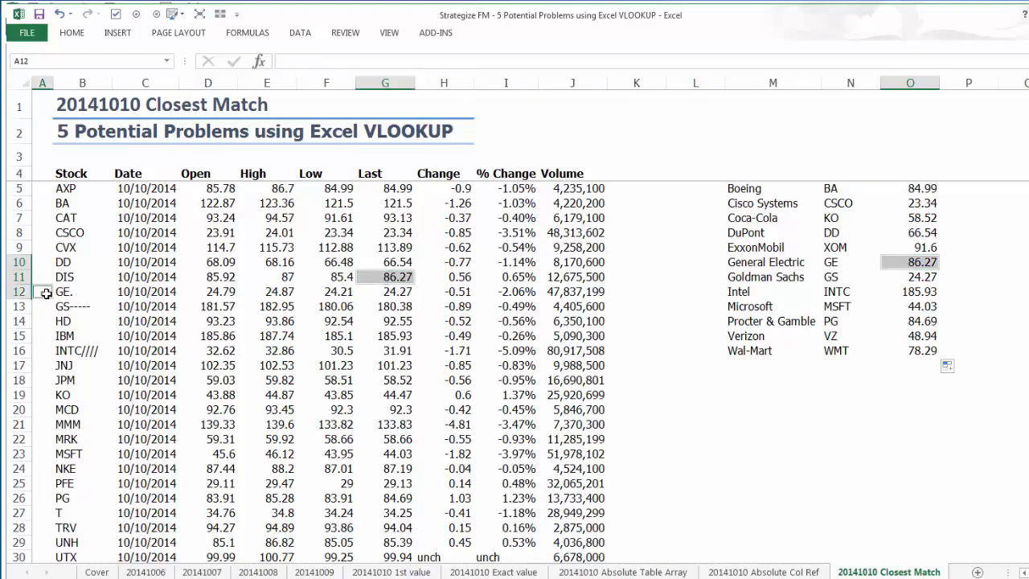
{"action": "left_click", "coordinate": [923, 215]}
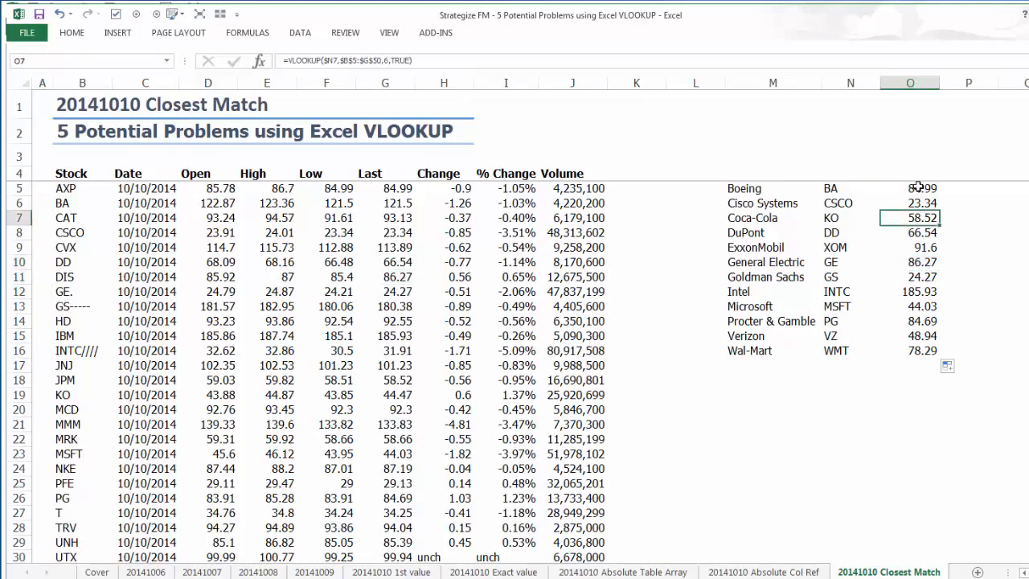
Set the range lookup of the VLOOKUP in O5 to FALSE for exact match, and fill it down to O16.
{"action": "left_click", "coordinate": [920, 187]}
{"action": "left_click", "coordinate": [402, 63]}
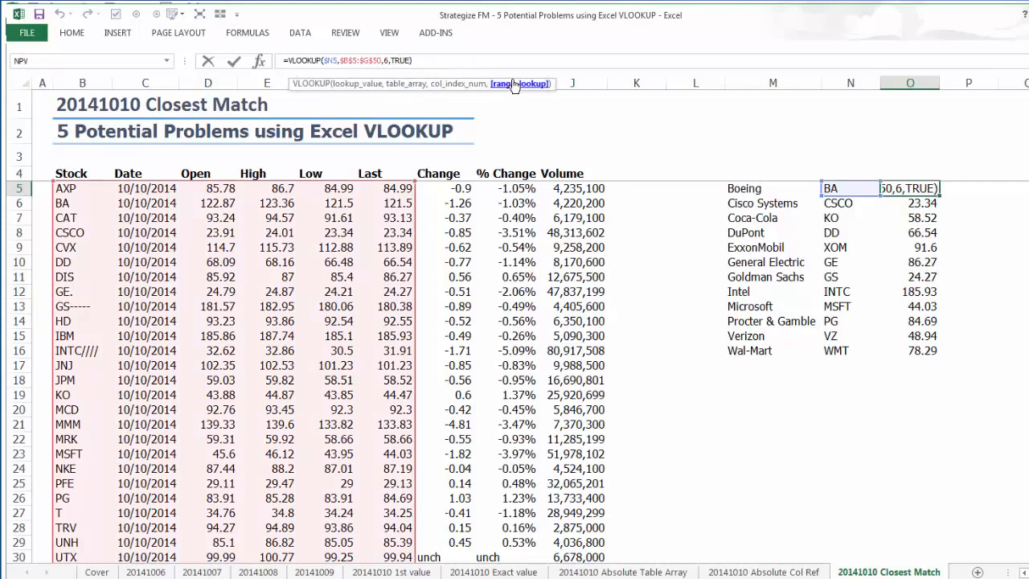
{"action": "left_click", "coordinate": [514, 85]}
{"action": "type", "text": "false"}
{"action": "key", "text": "Return"}
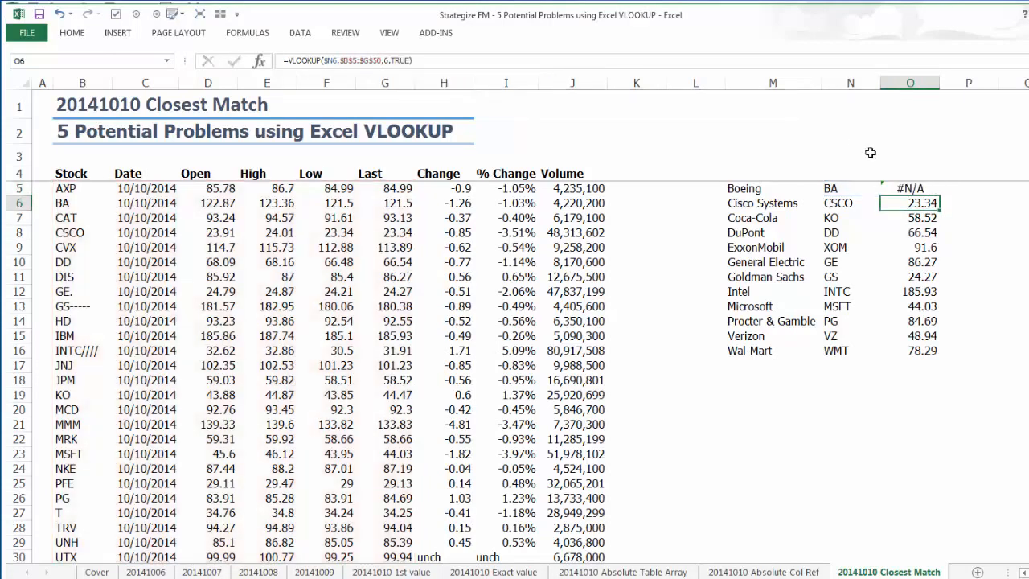
{"action": "left_click", "coordinate": [914, 188]}
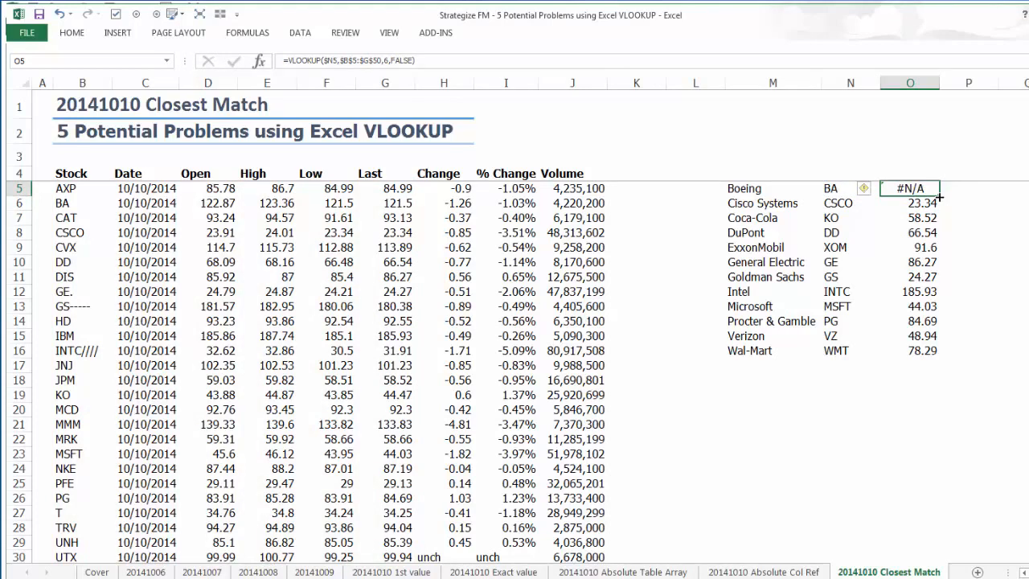
{"action": "double_click", "coordinate": [939, 195]}
Remove the trailing spaces from the stock symbol in B6 so it is exactly BA.
{"action": "left_click", "coordinate": [59, 201]}
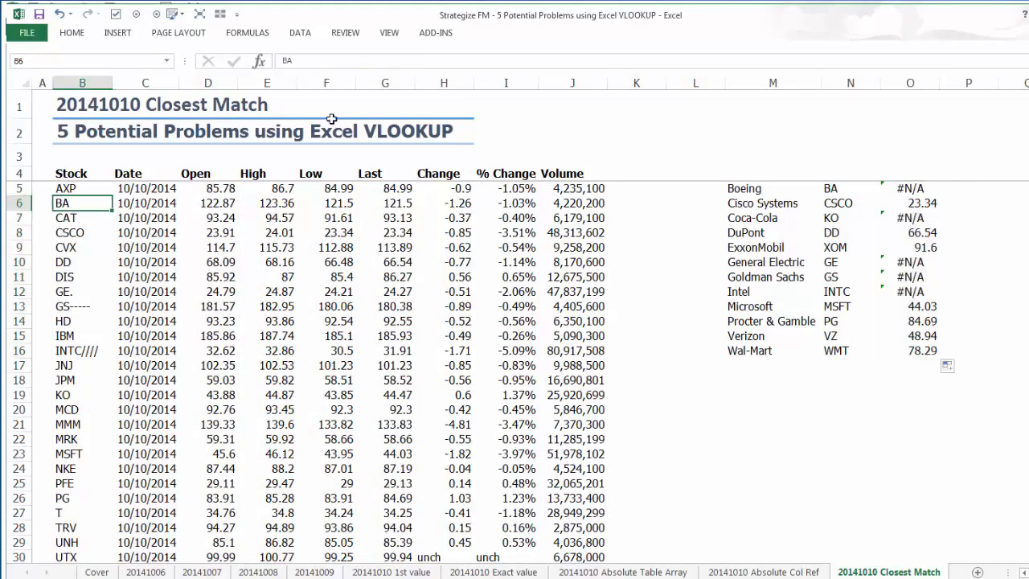
{"action": "left_click", "coordinate": [384, 61]}
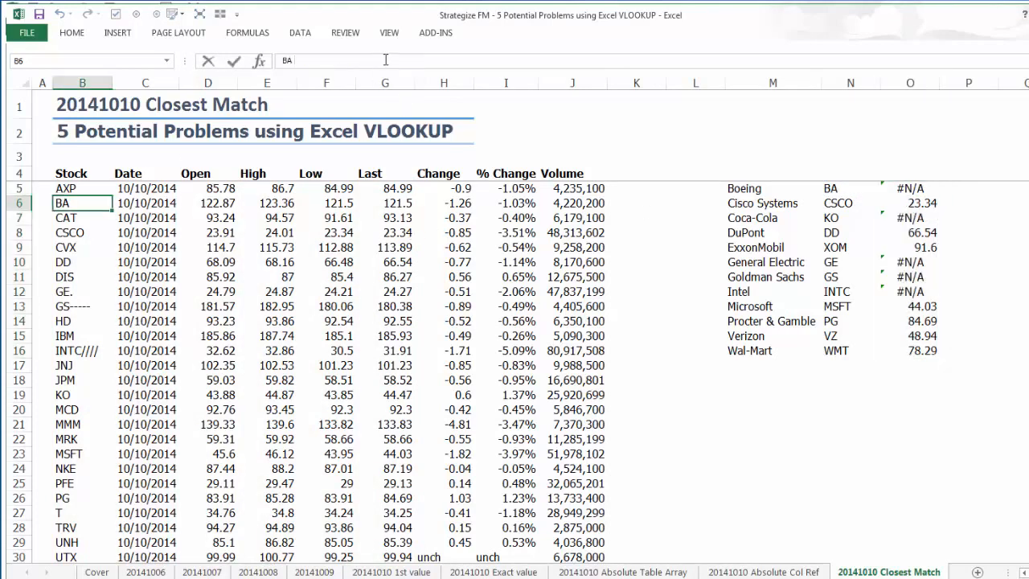
{"action": "key", "text": "Return"}
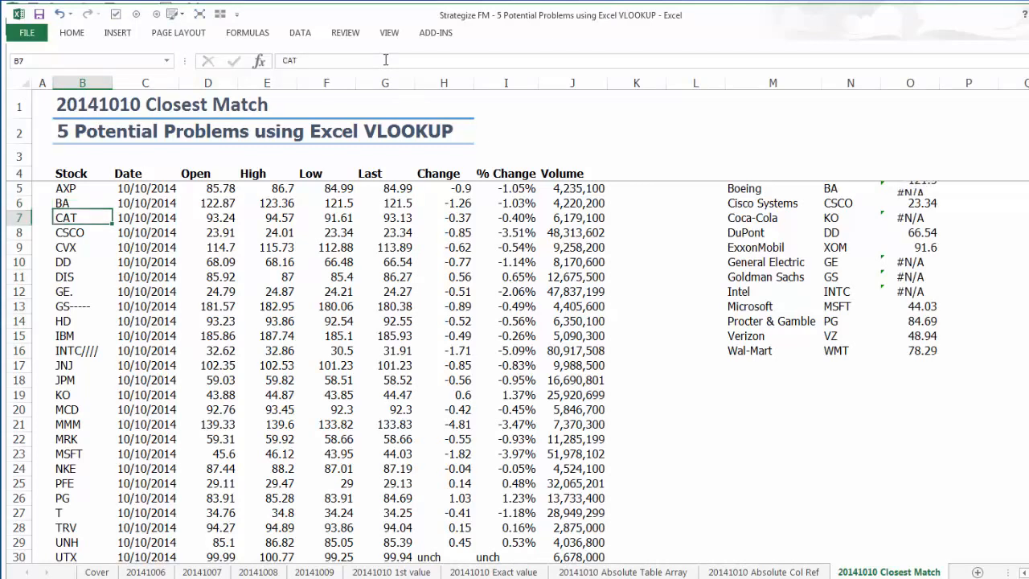
Remove the trailing period from the stock symbol in B12 so it reads GE.
{"action": "key", "text": "Down"}
{"action": "key", "text": "Down"}
{"action": "key", "text": "Down"}
{"action": "key", "text": "Down"}
{"action": "key", "text": "Down"}
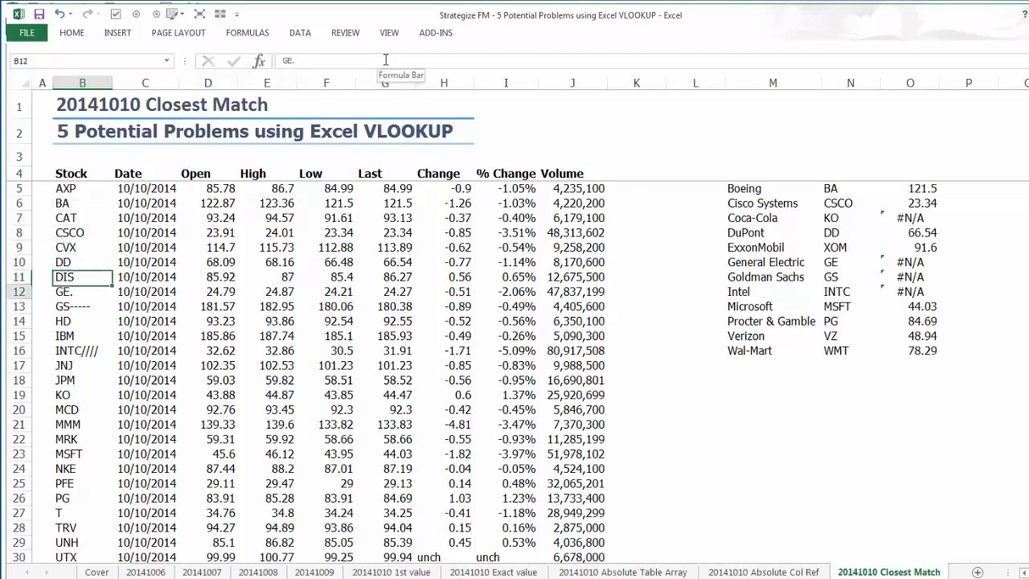
{"action": "left_click", "coordinate": [385, 60]}
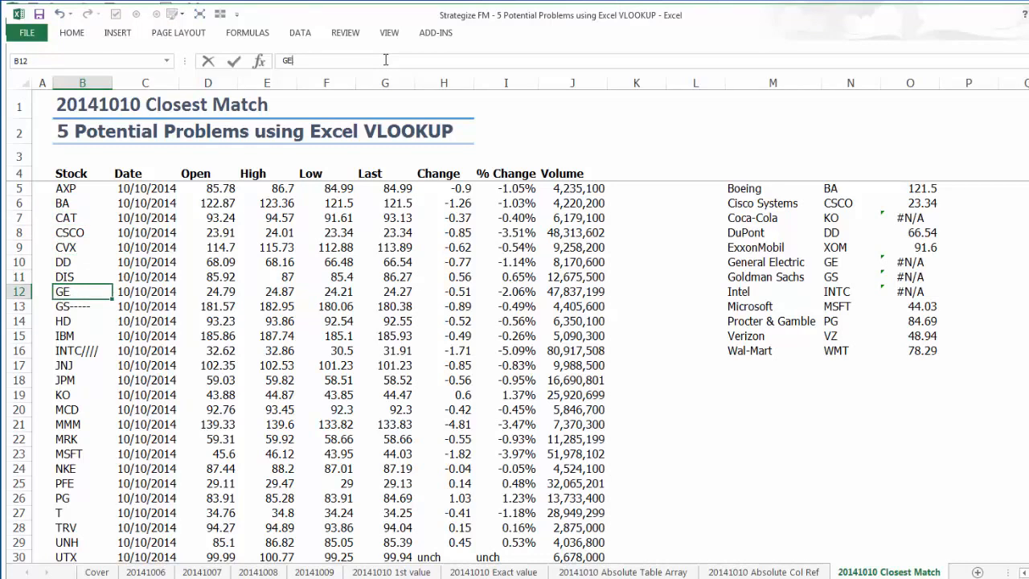
{"action": "key", "text": "Return"}
Delete the trailing dashes in B13 and the trailing slashes in B16, leaving the stock symbols GS and INTC.
{"action": "left_click", "coordinate": [386, 60]}
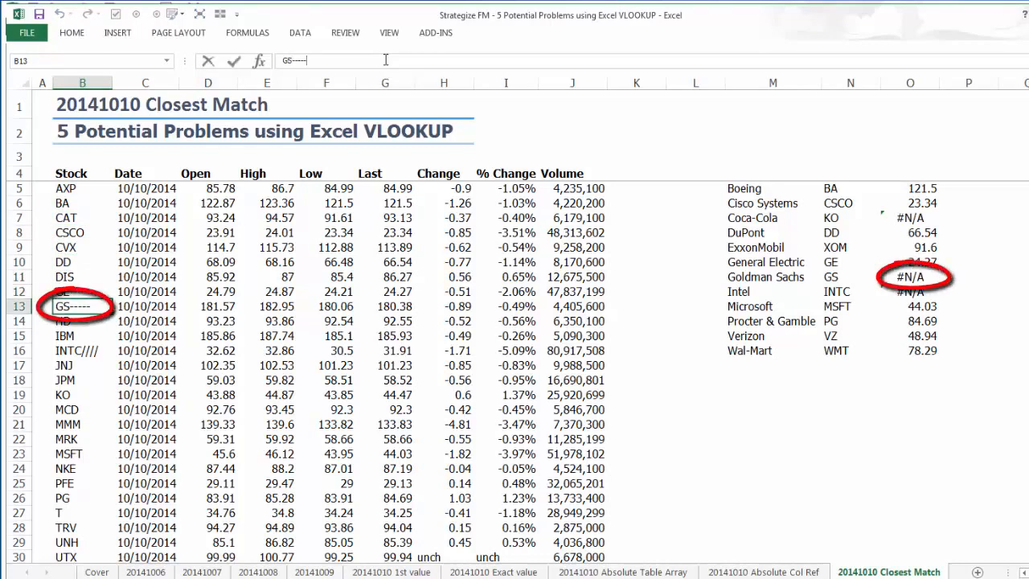
{"action": "key", "text": "Return"}
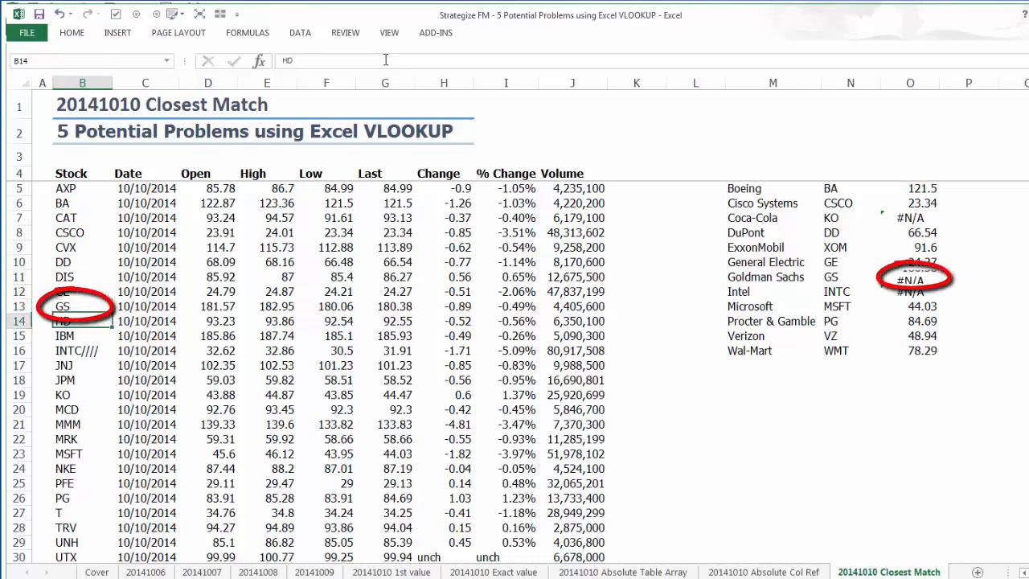
{"action": "key", "text": "Up"}
{"action": "key", "text": "Down"}
{"action": "key", "text": "Down"}
{"action": "key", "text": "Down"}
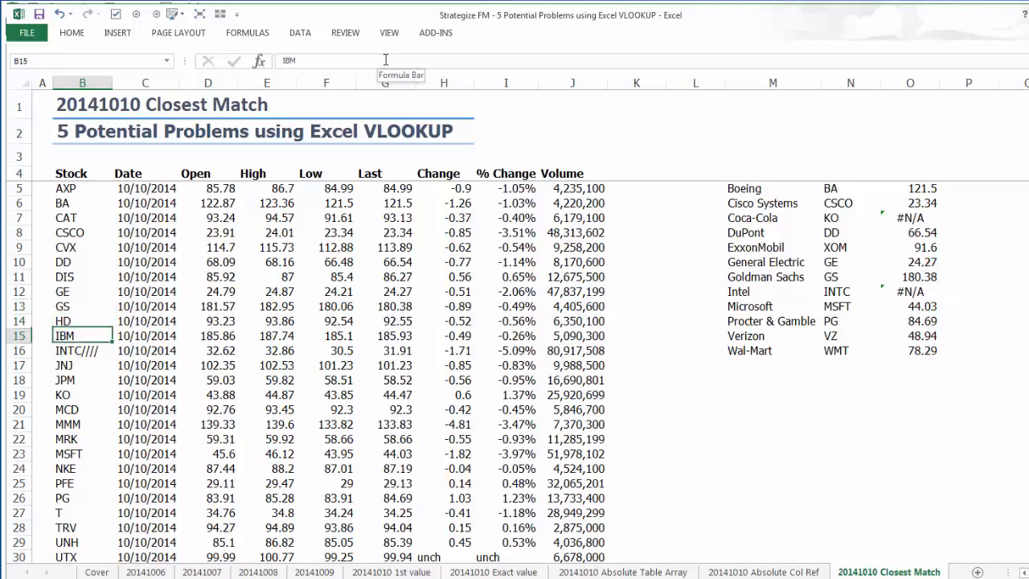
{"action": "left_click", "coordinate": [386, 61]}
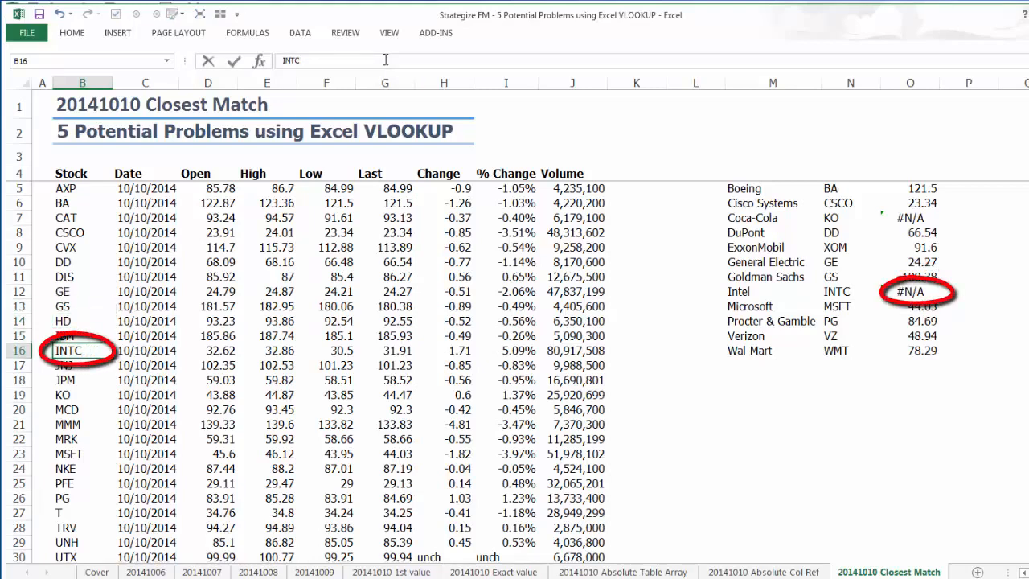
{"action": "key", "text": "Return"}
Remove the trailing spaces from the Coca-Cola stock symbol in B19 so it is exactly KO.
{"action": "key", "text": "Down"}
{"action": "key", "text": "Down"}
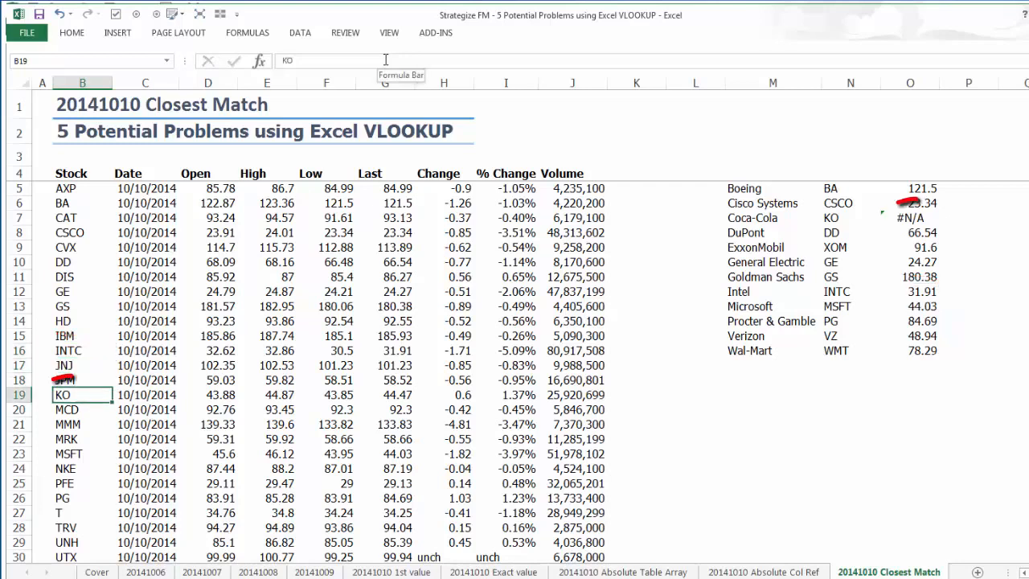
{"action": "left_click", "coordinate": [385, 59]}
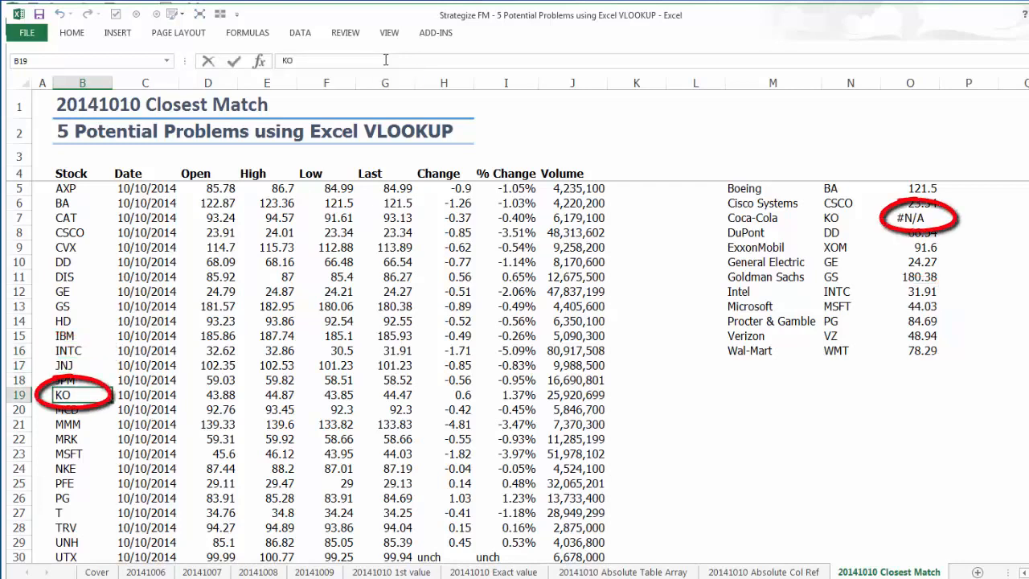
{"action": "key", "text": "Return"}
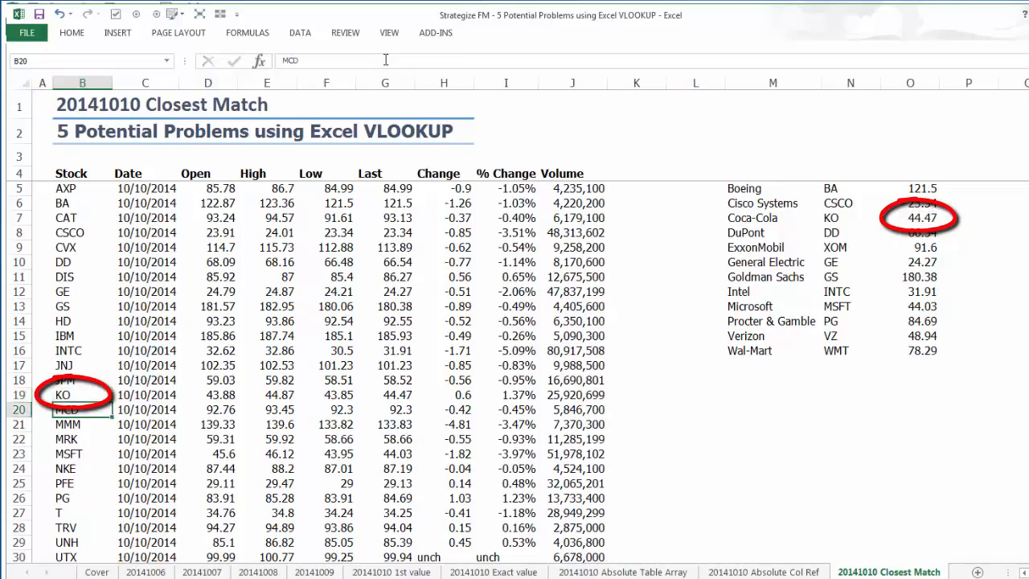